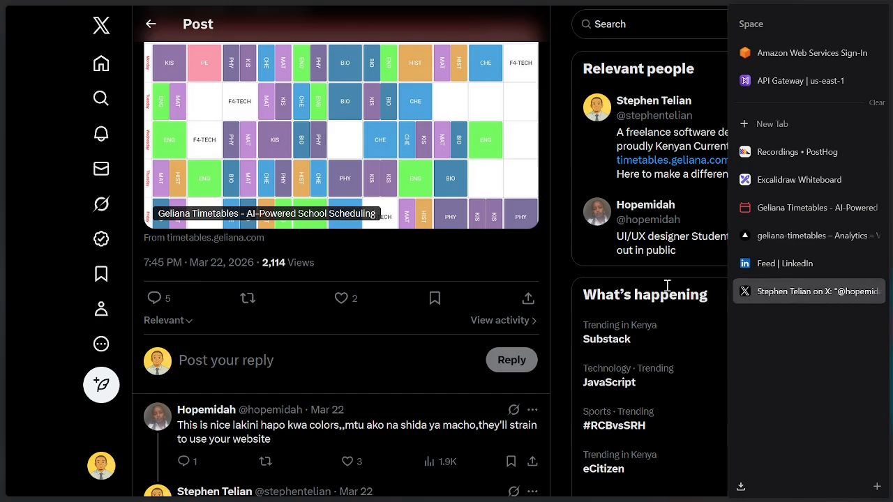
Open the analytics of the timetable reply on X, and switch to the geliana-timetables visitor analytics
scroll(355, 298, up, 2)
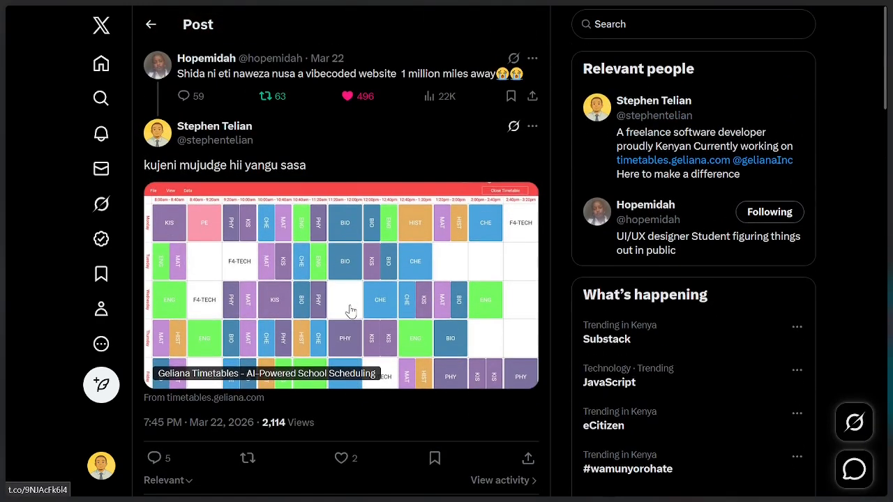
click(305, 423)
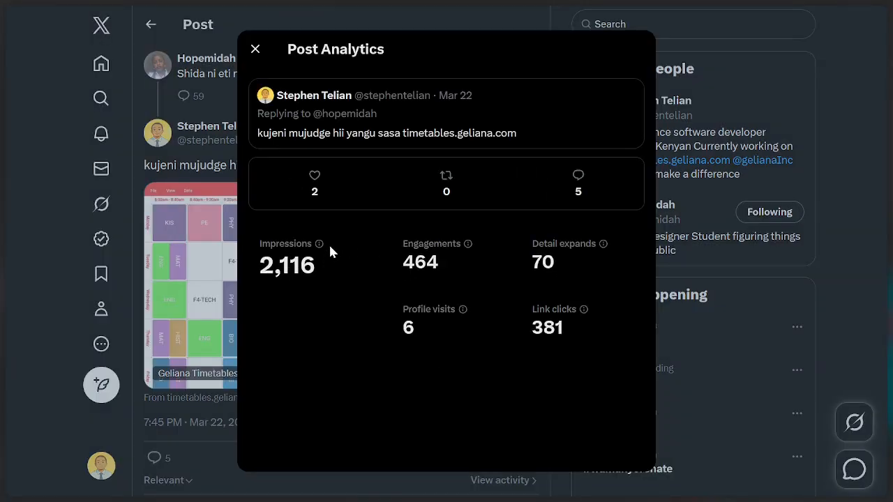
click(817, 235)
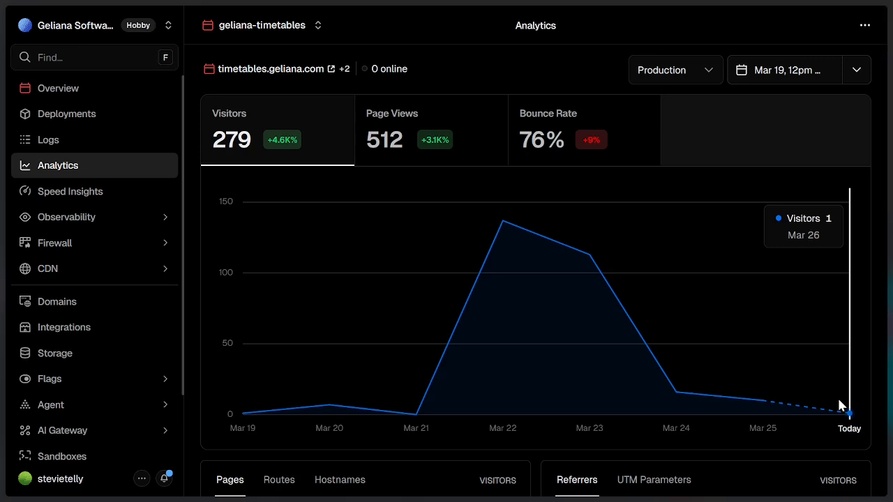
Switch back to the X post, close its analytics and read the replies below it
mouse_move(891, 265)
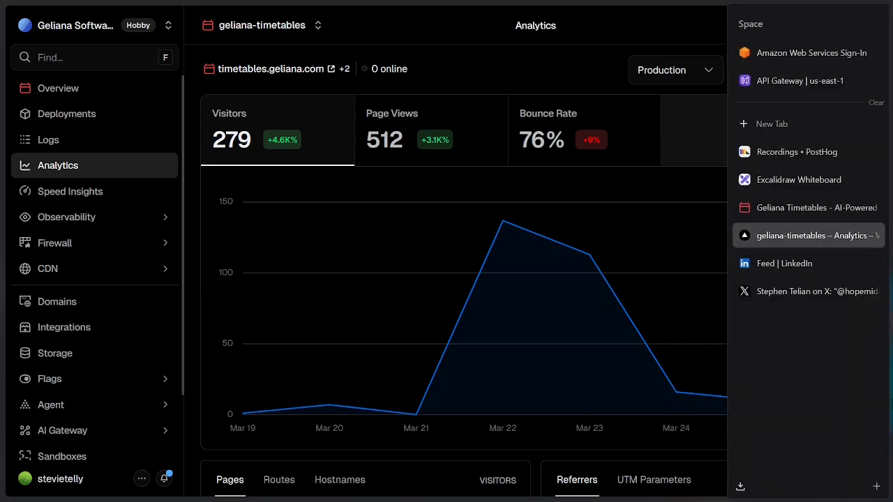
click(740, 293)
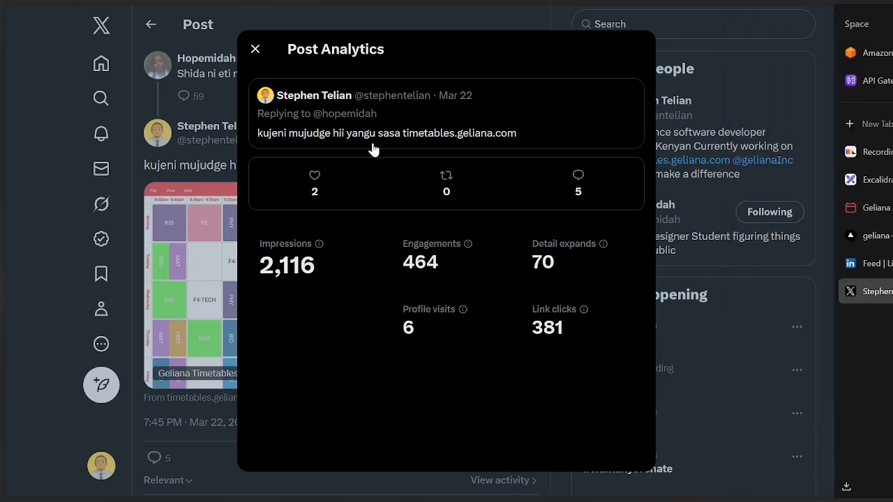
click(256, 50)
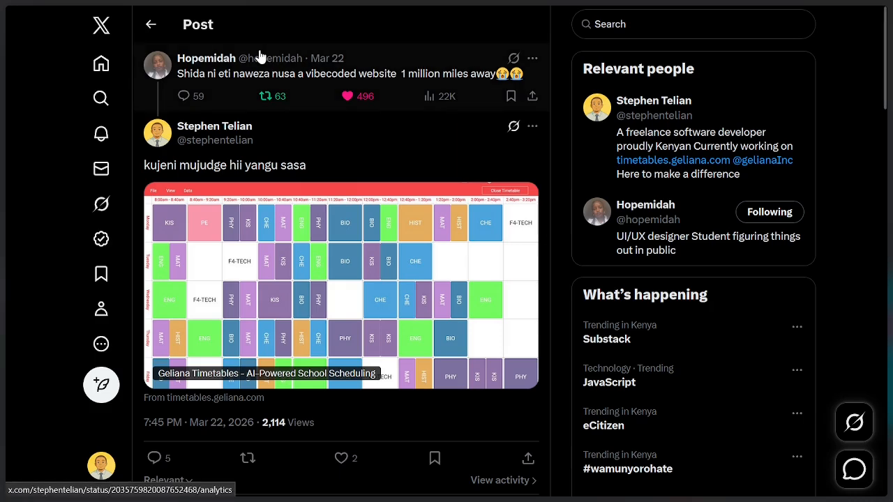
scroll(309, 279, down, 3)
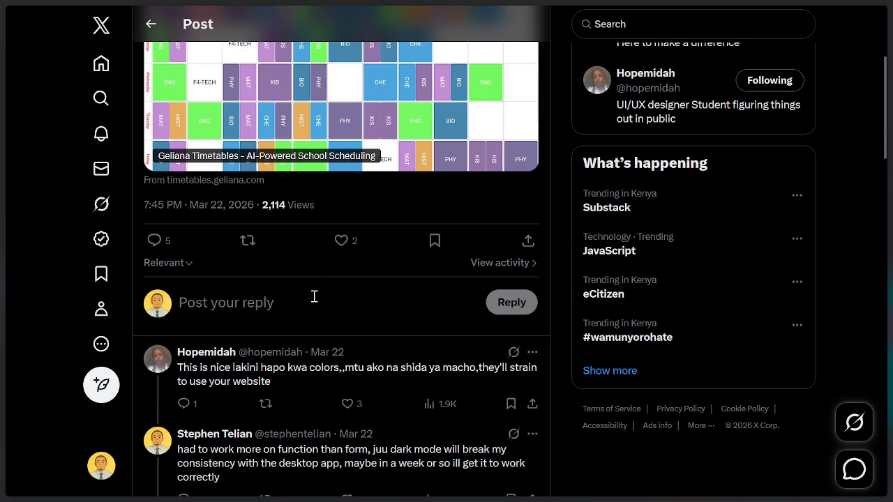
Switch to the Geliana Timetables website and look through the home page down to the pricing plans
mouse_move(887, 223)
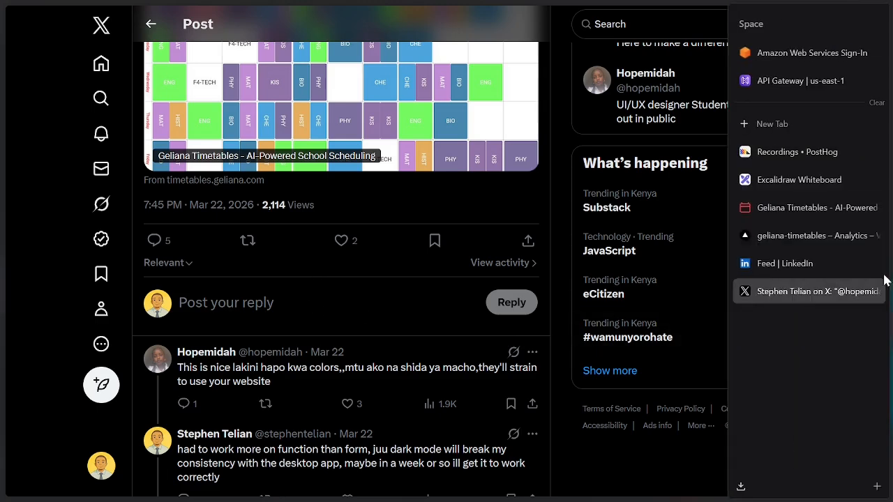
click(803, 209)
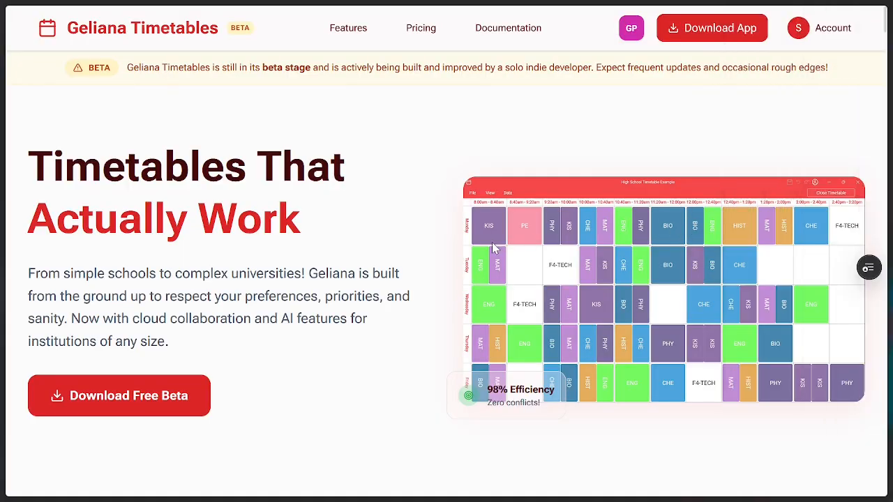
scroll(492, 247, down, 10)
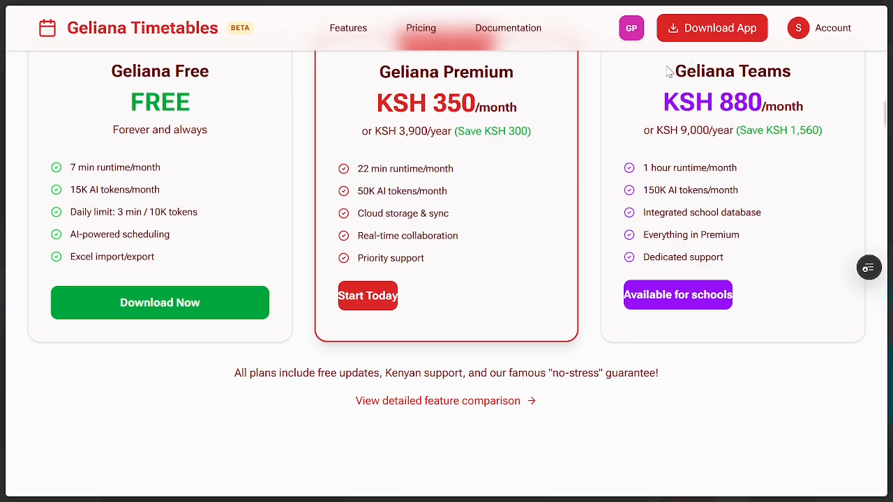
Open the app download page and review the Windows, macOS and Linux options
click(718, 28)
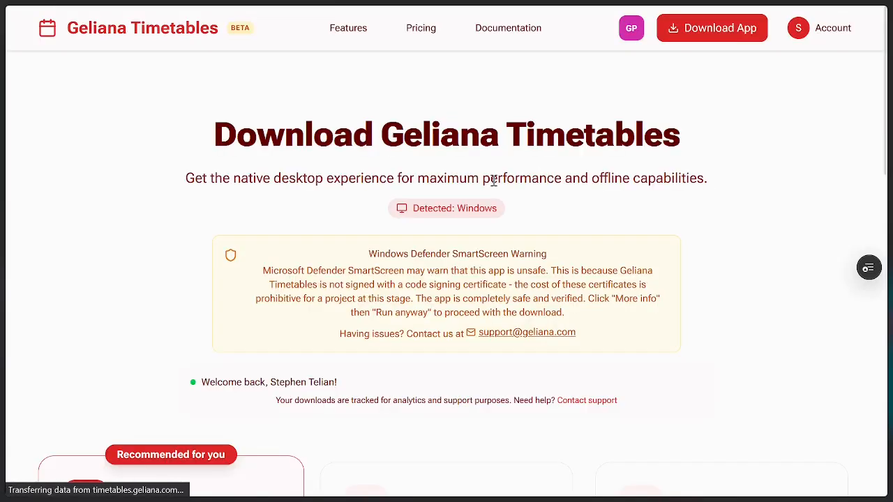
scroll(497, 183, down, 4)
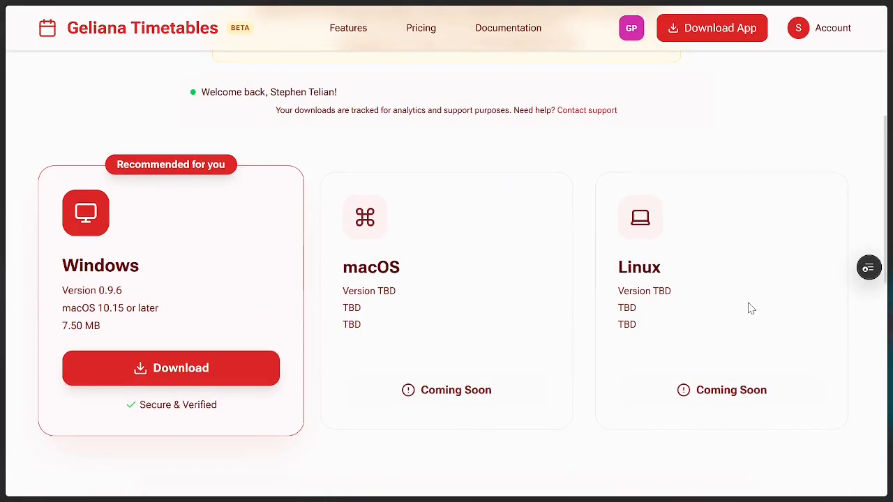
scroll(749, 307, down, 1)
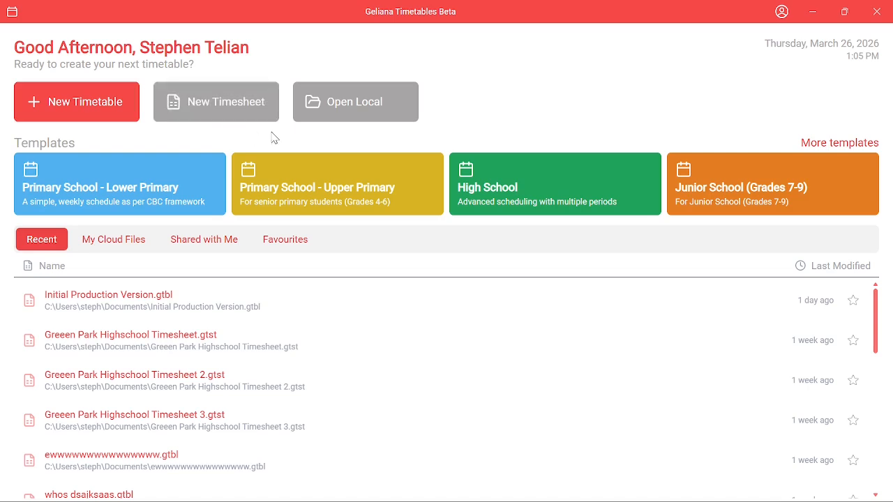
In the Geliana Timetables desktop app, create "A new timetable" in Documents and save its default timetable settings
click(79, 115)
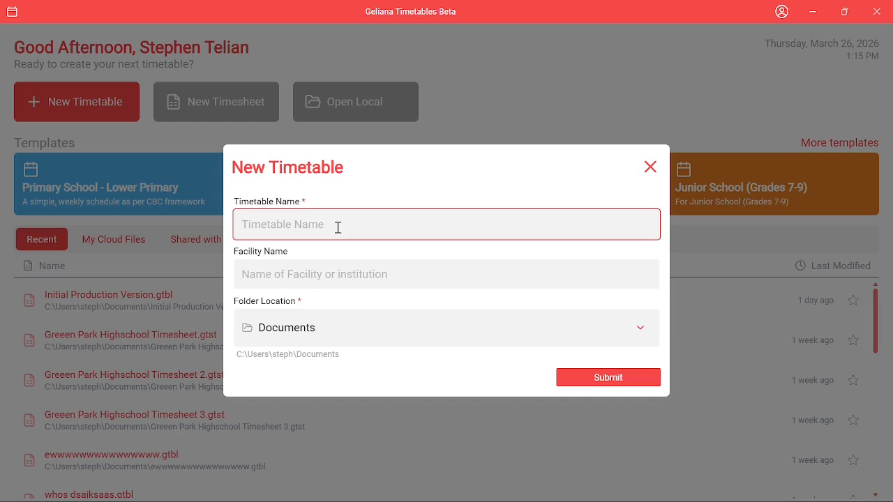
text(A new timetable)
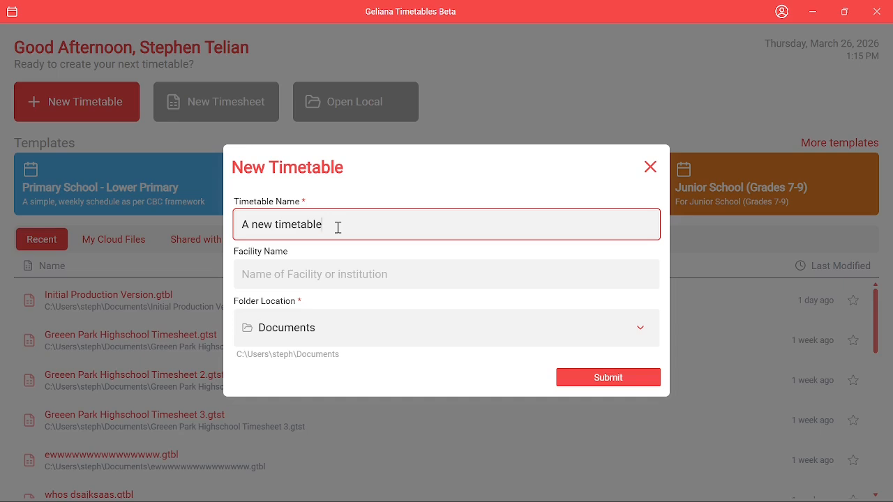
key(Tab)
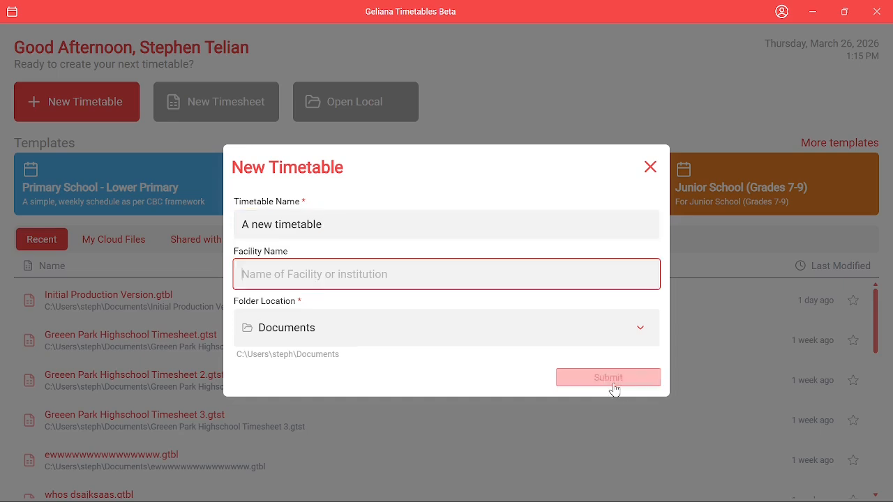
click(618, 383)
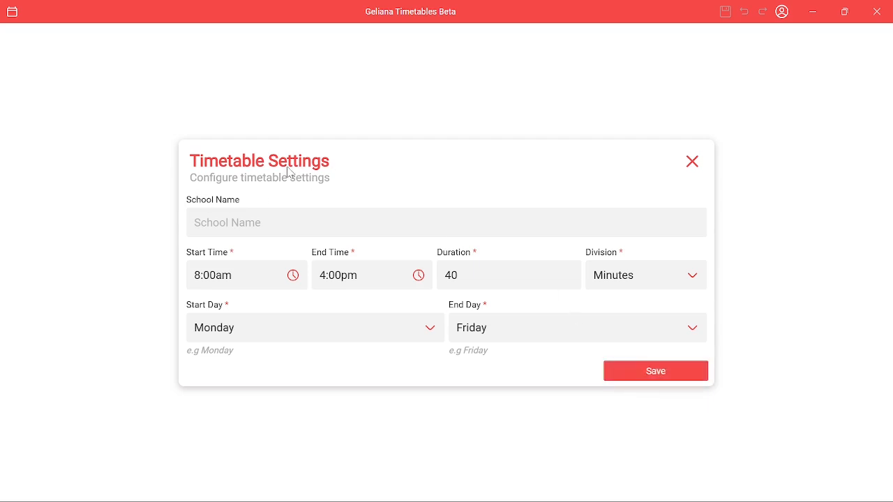
click(201, 238)
click(674, 381)
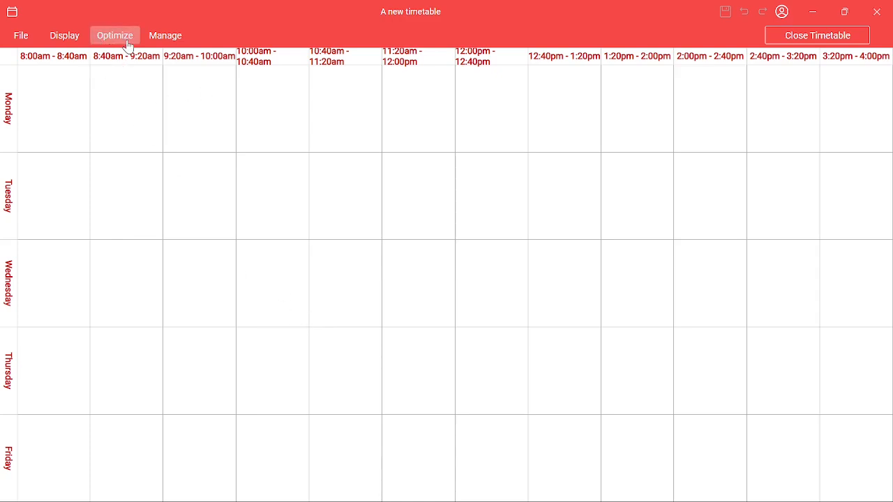
Open the timetable's data and look through Rooms with its New Room form, Instructors, Units and Groups
click(174, 40)
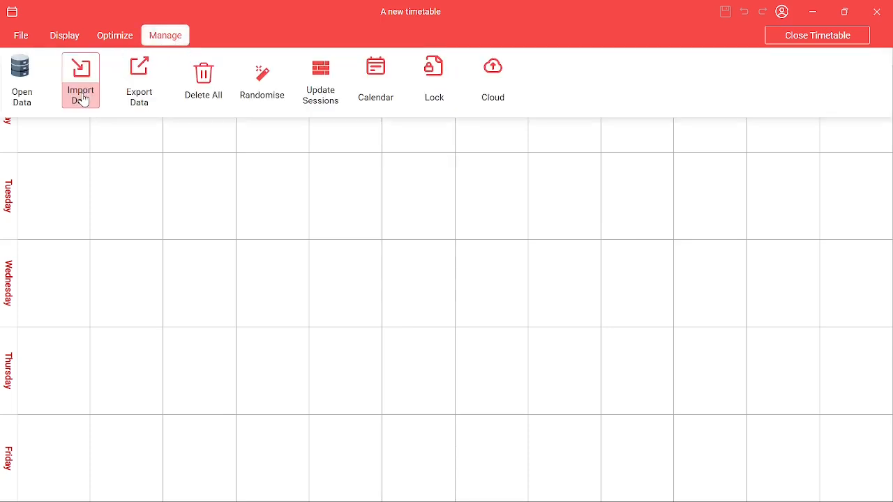
click(30, 96)
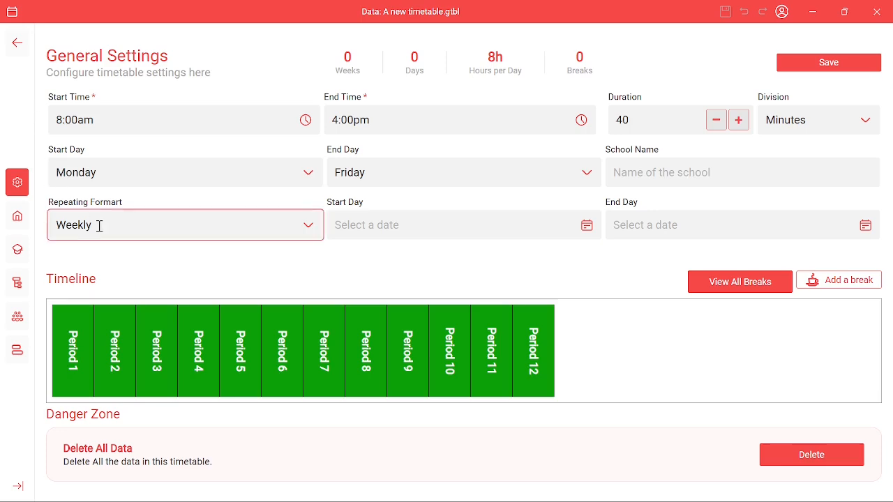
click(19, 228)
click(813, 54)
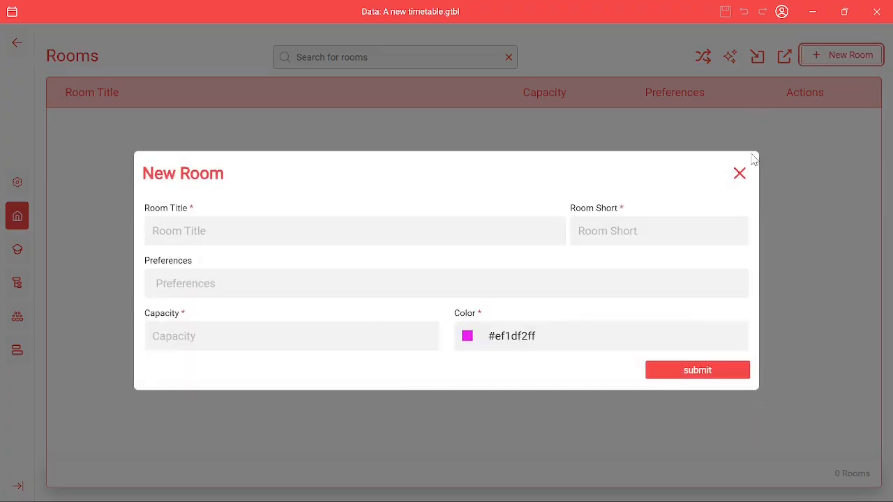
click(738, 177)
click(9, 248)
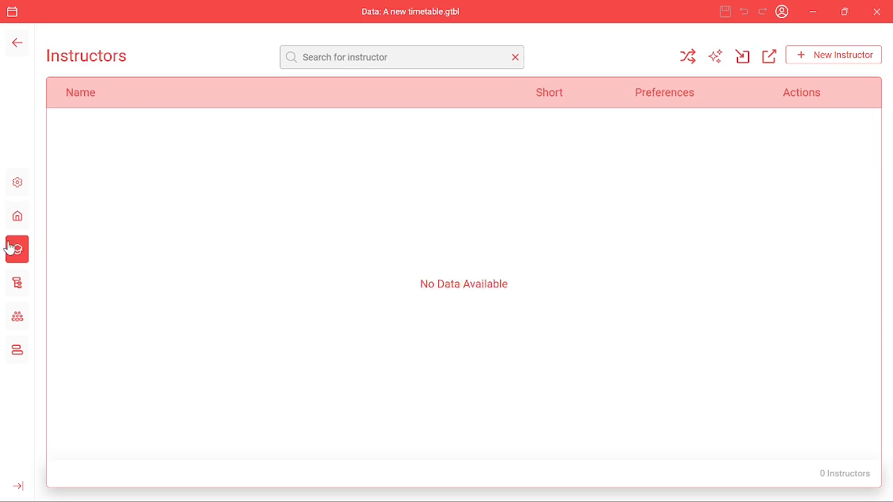
click(22, 285)
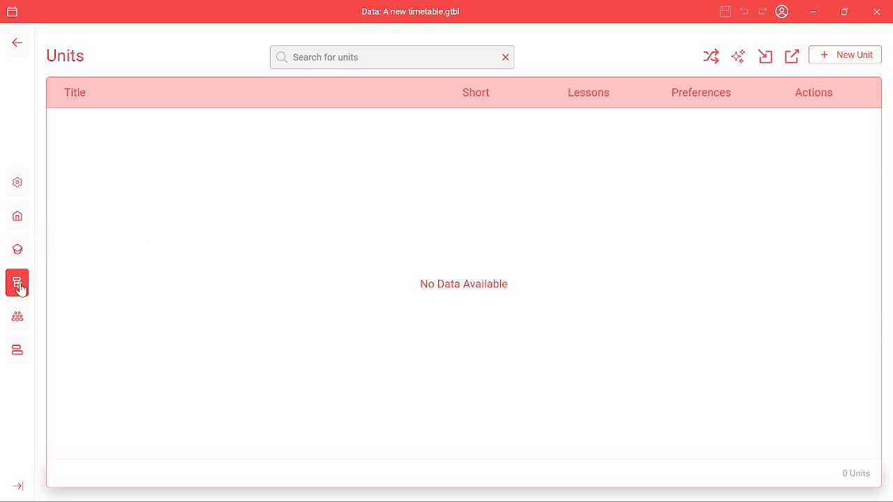
click(18, 320)
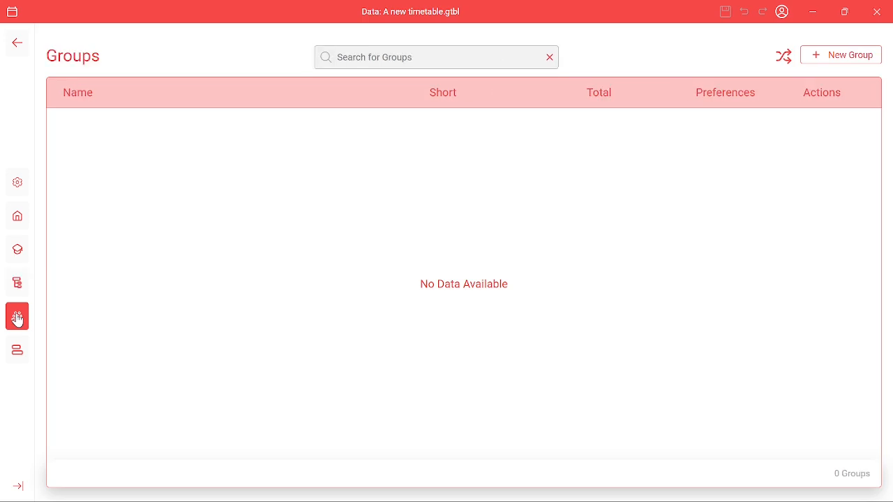
Return to the General Settings, view the form for adding a break, close it and leave the data view
click(21, 187)
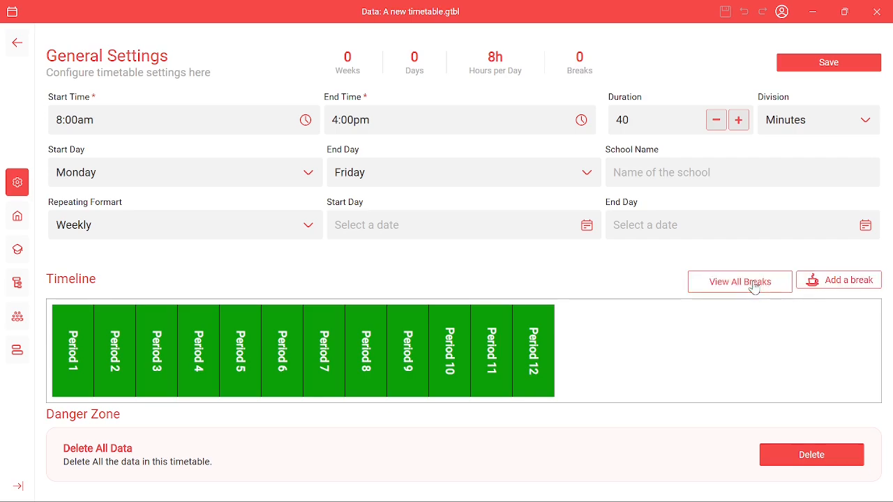
click(855, 280)
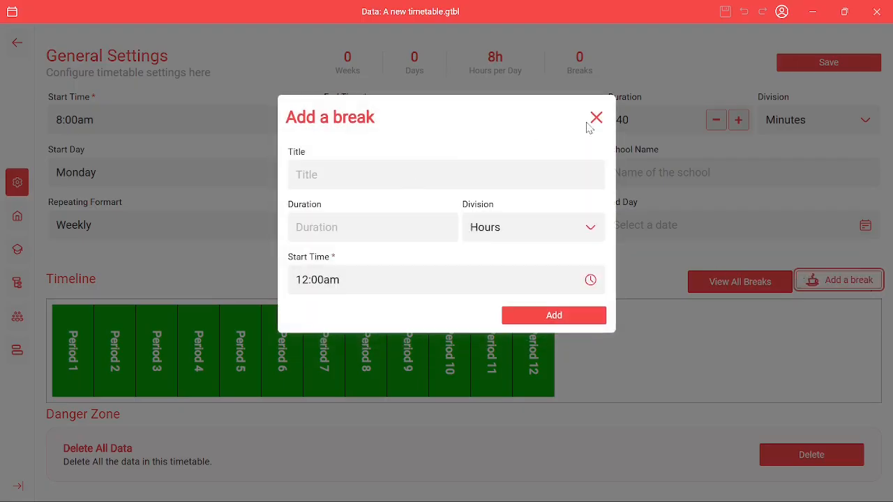
click(597, 120)
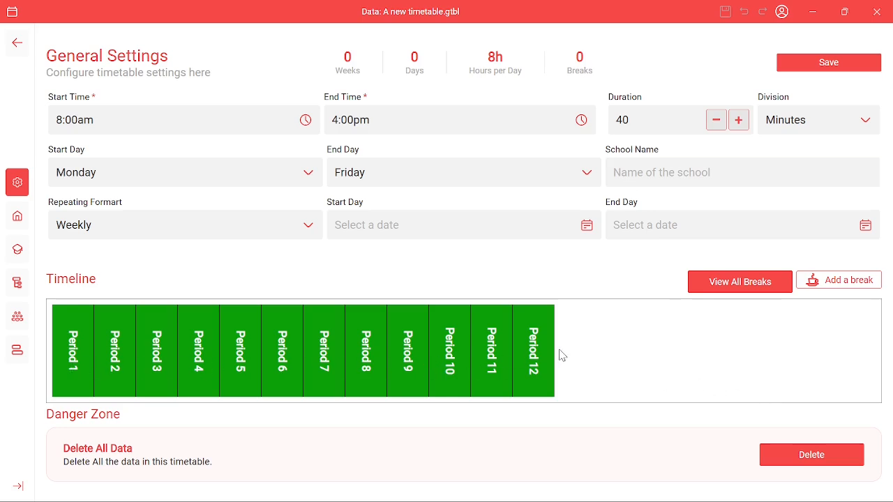
click(15, 44)
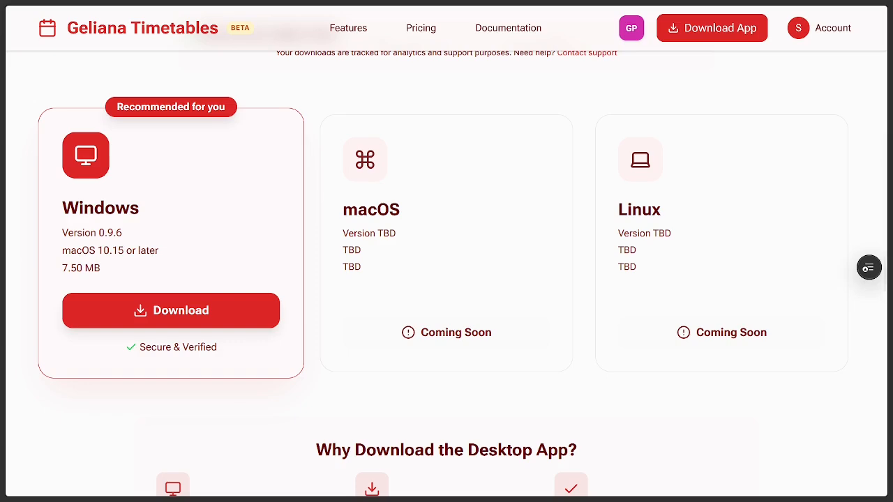
Switch to the Geliana Timetables website and open the AI Data Generator from the Services links
scroll(450, 333, down, 8)
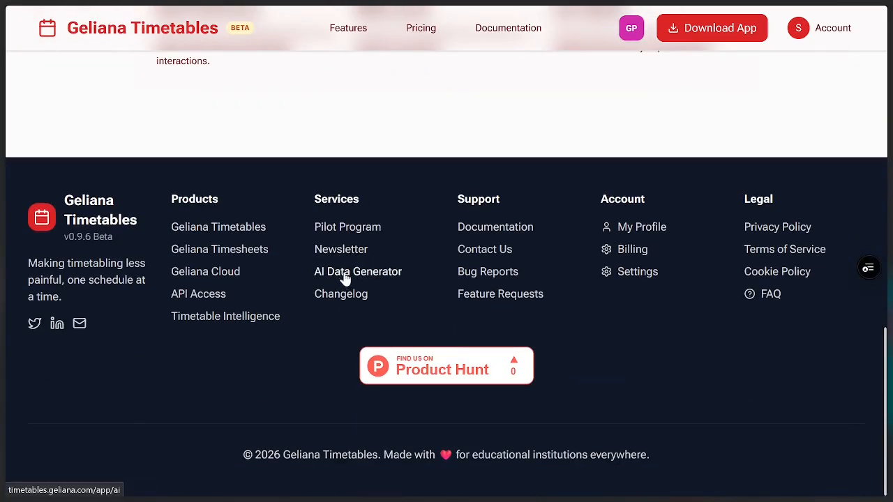
click(377, 275)
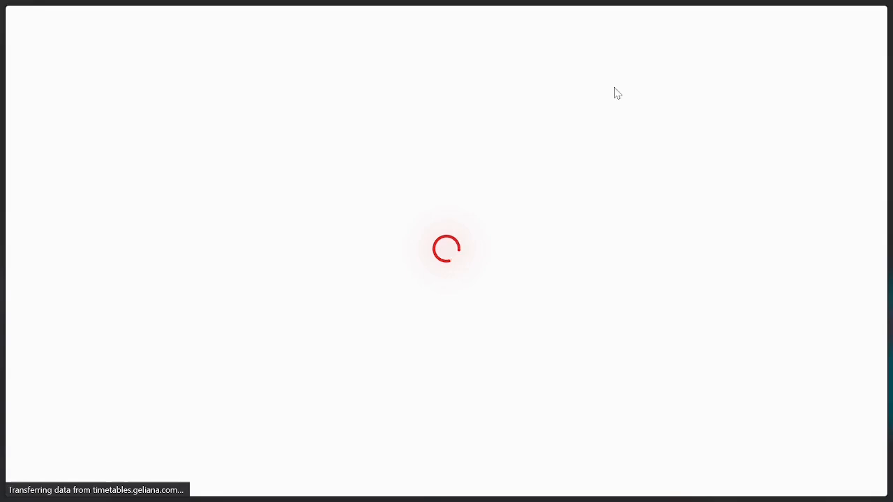
scroll(474, 198, down, 1)
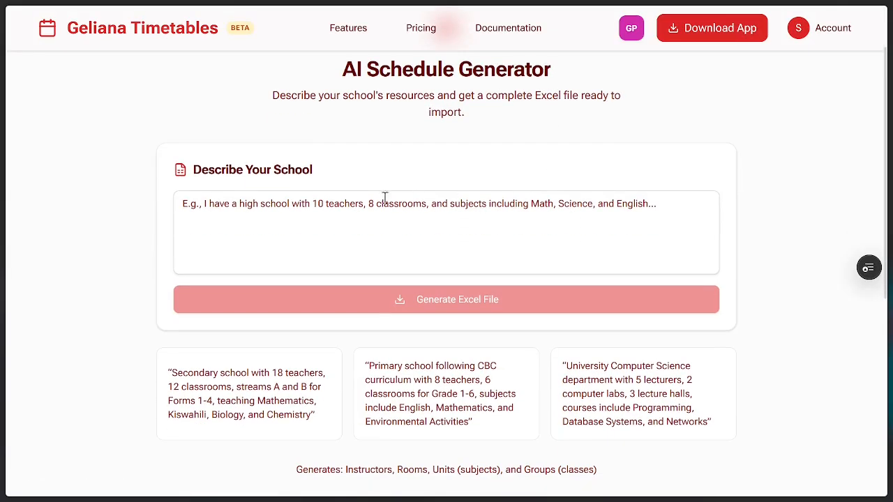
Generate an Excel file from the example description of a CBC primary school with 8 teachers and 6 classrooms
click(290, 229)
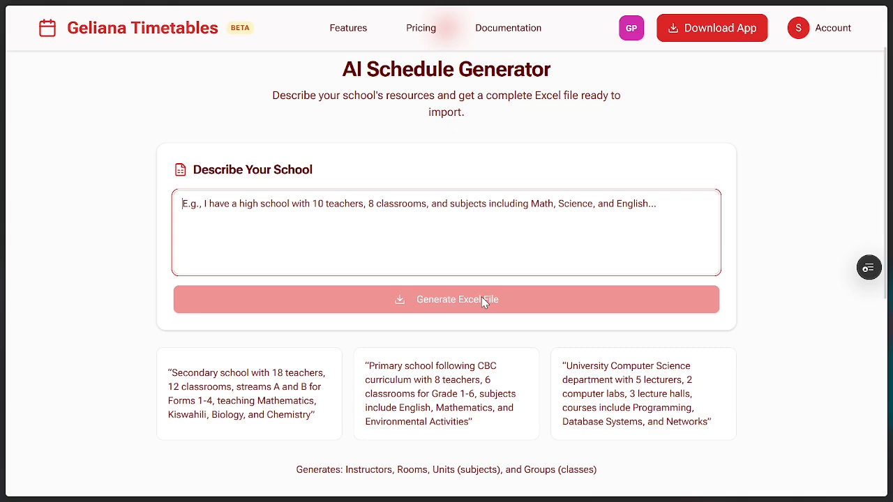
scroll(150, 307, down, 1)
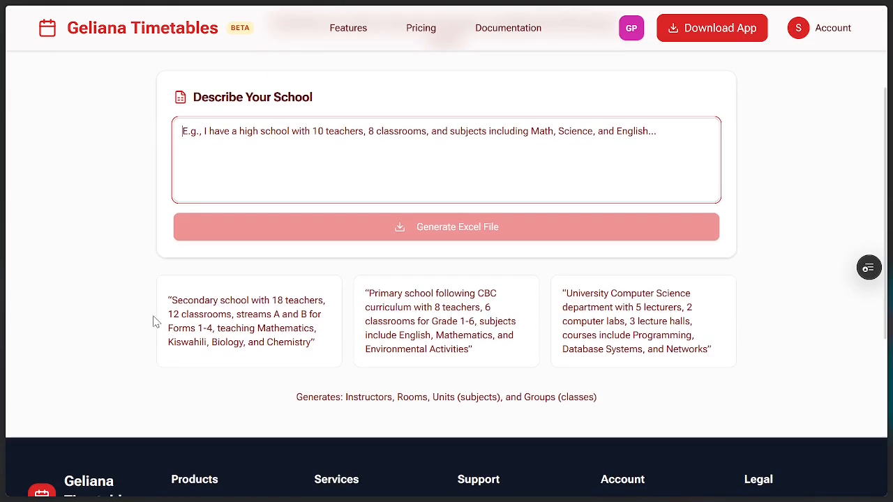
click(428, 321)
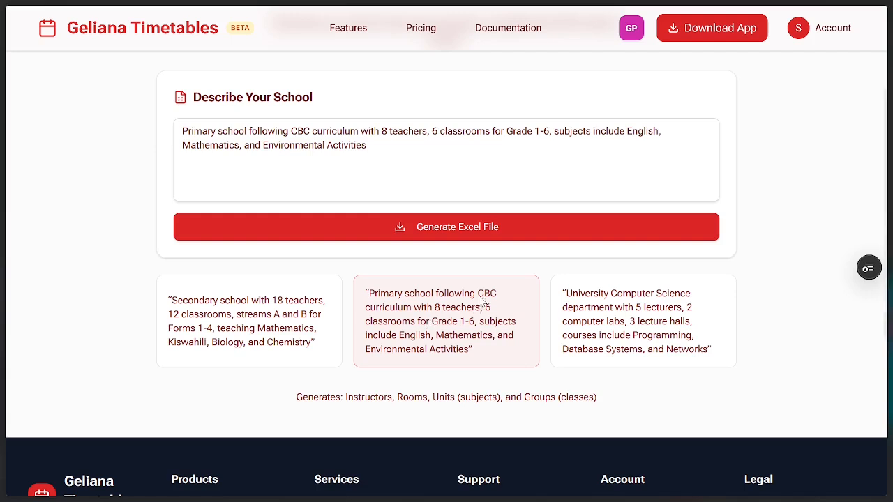
click(444, 237)
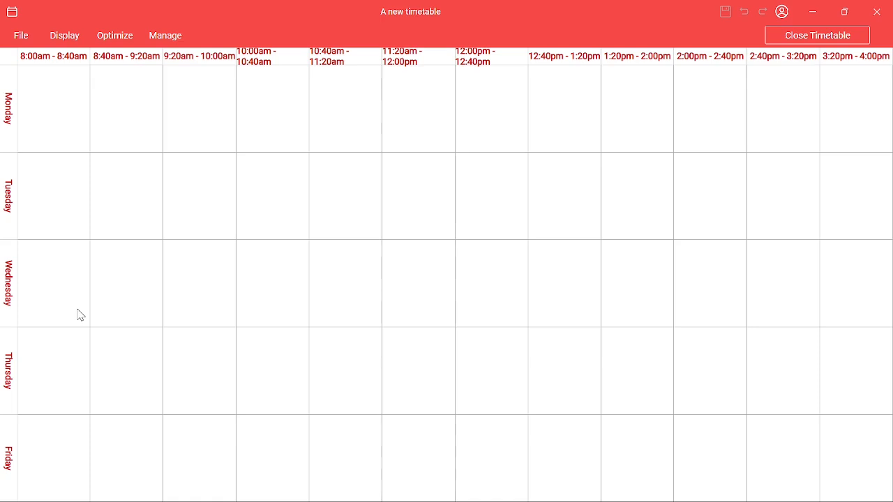
Import instructors, rooms, units and groups from schedule-data-1774520531538.xlsx without AI preference conversion, after reviewing the instructor warnings
click(169, 37)
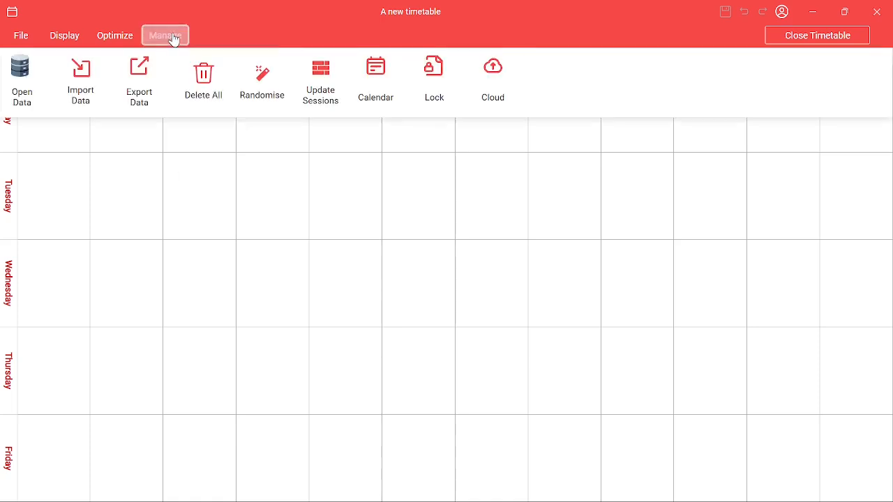
click(82, 95)
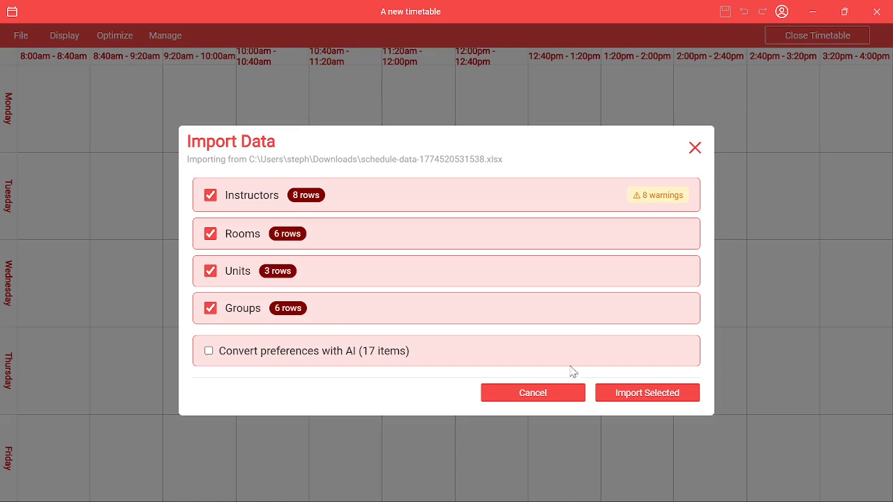
click(659, 200)
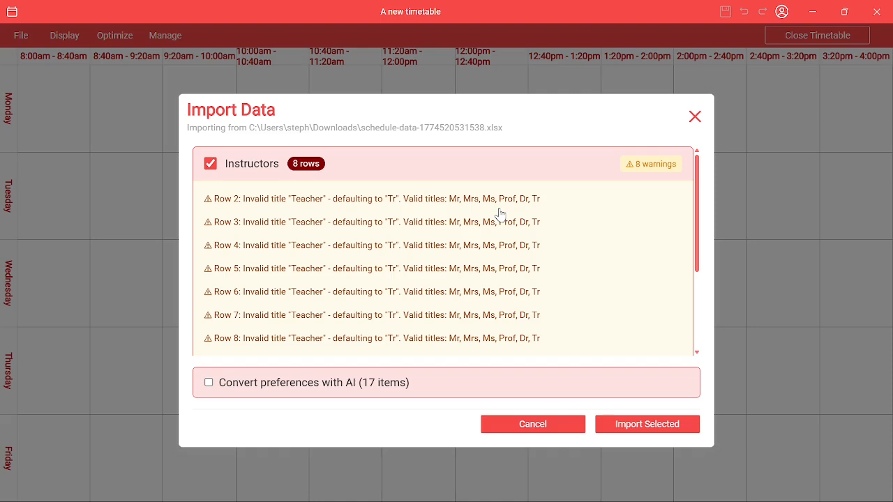
click(649, 167)
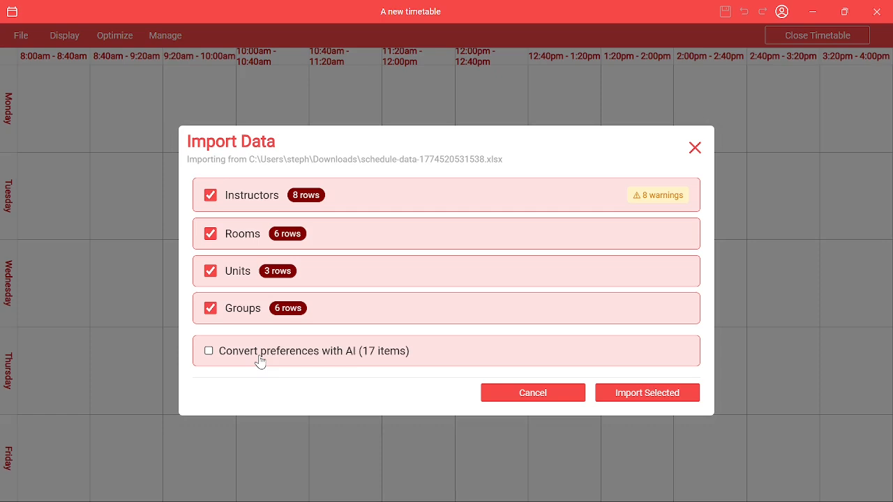
click(675, 403)
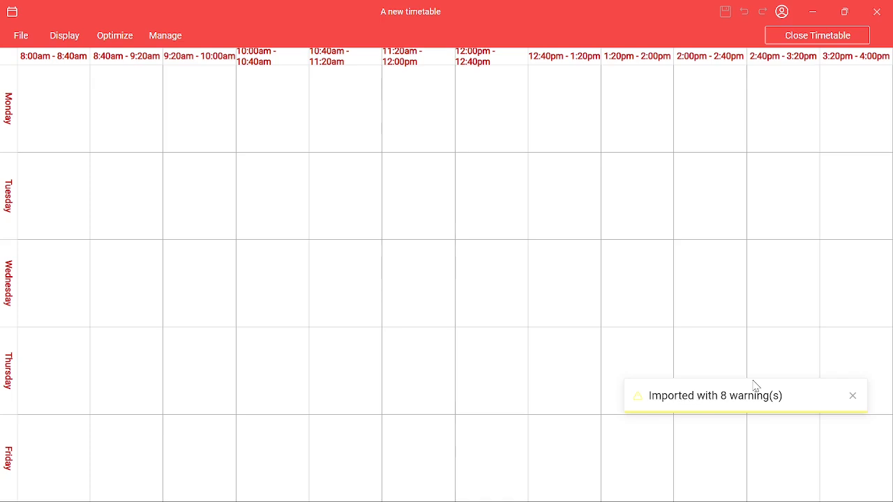
click(852, 396)
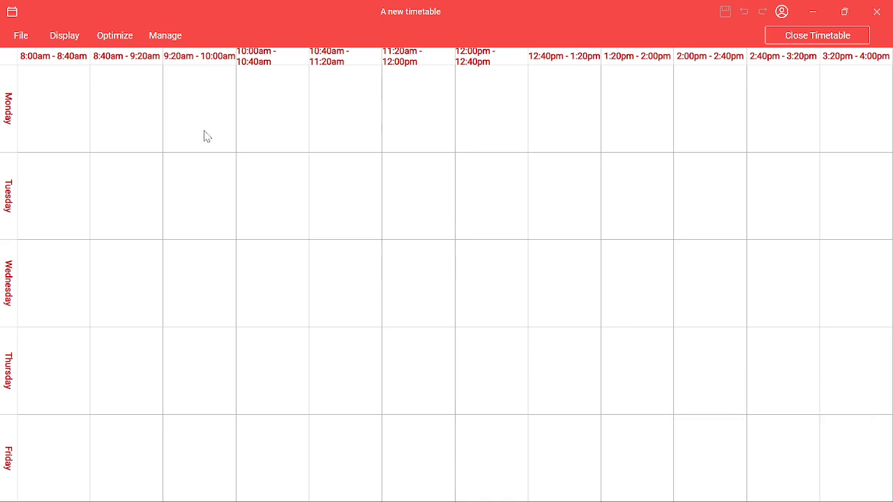
Open the timetable's data and look through the imported Rooms, Instructors, Units and Groups
click(165, 38)
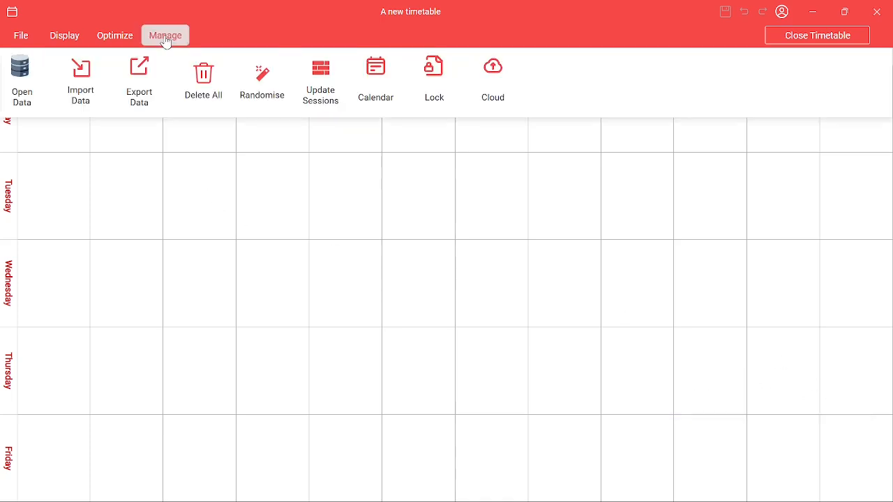
click(19, 101)
click(21, 225)
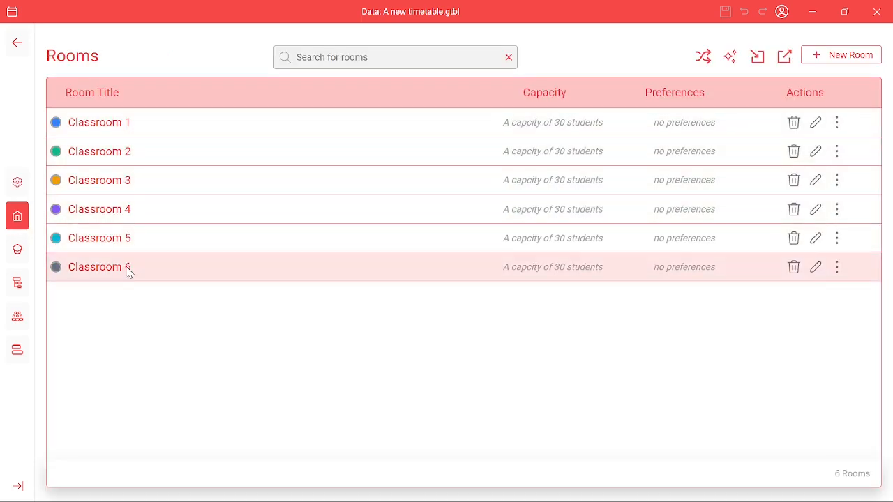
click(20, 247)
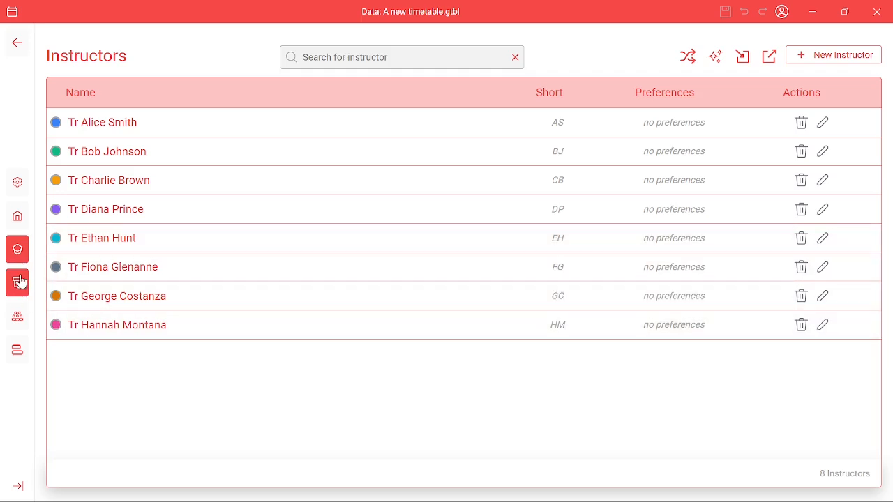
click(20, 282)
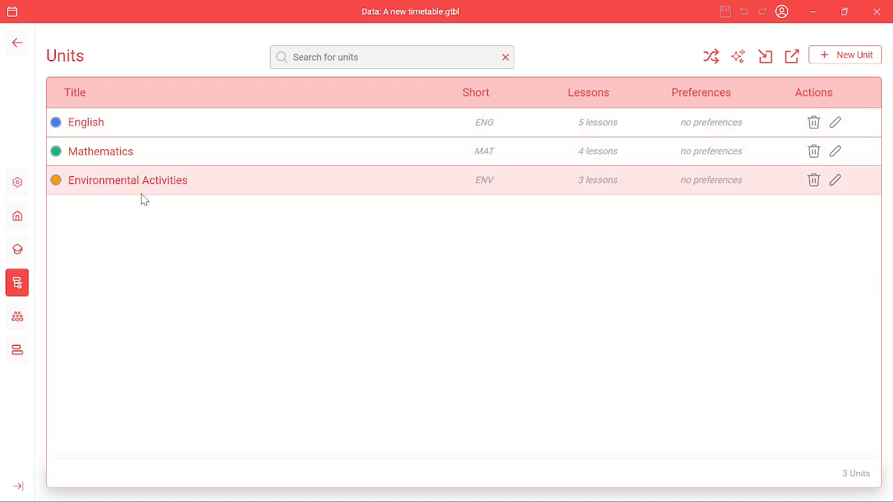
click(19, 319)
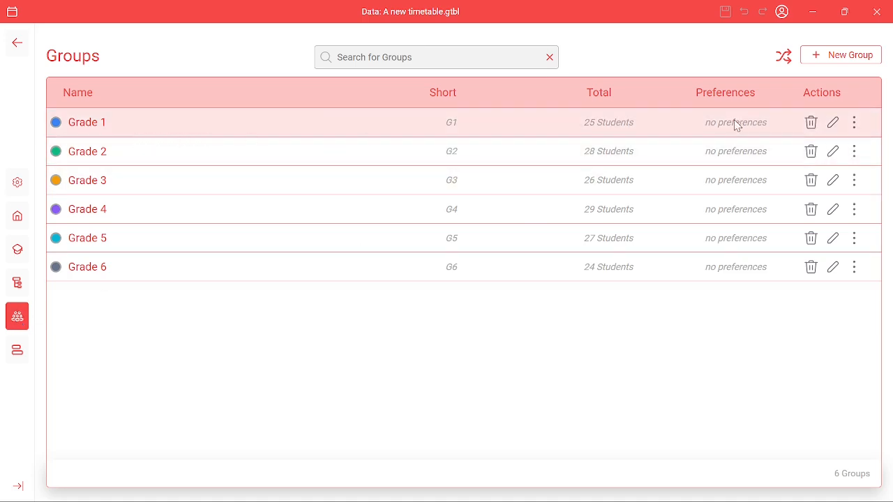
Open the Grade 1 group for editing and check which units can still be picked for its unit-instructor combinations
click(832, 123)
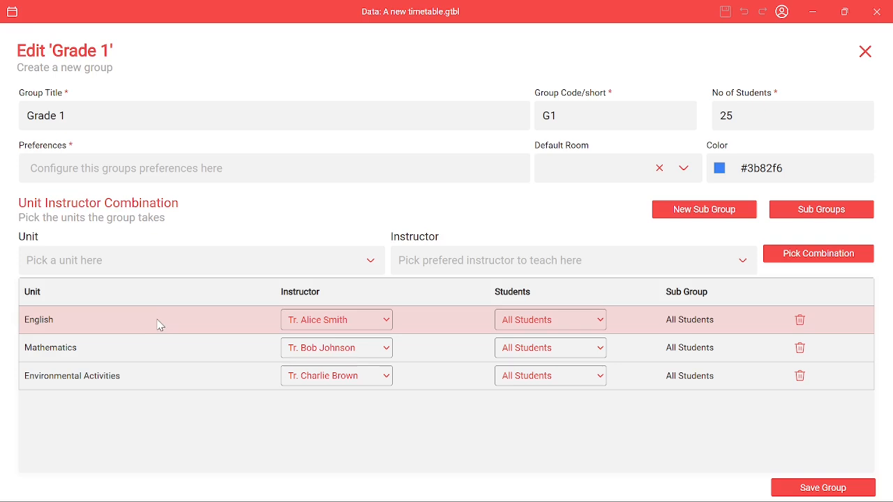
click(371, 261)
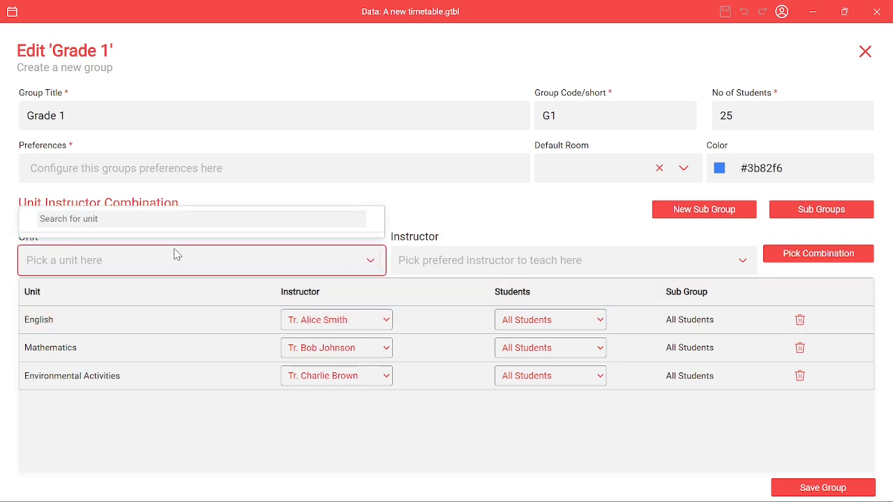
click(436, 216)
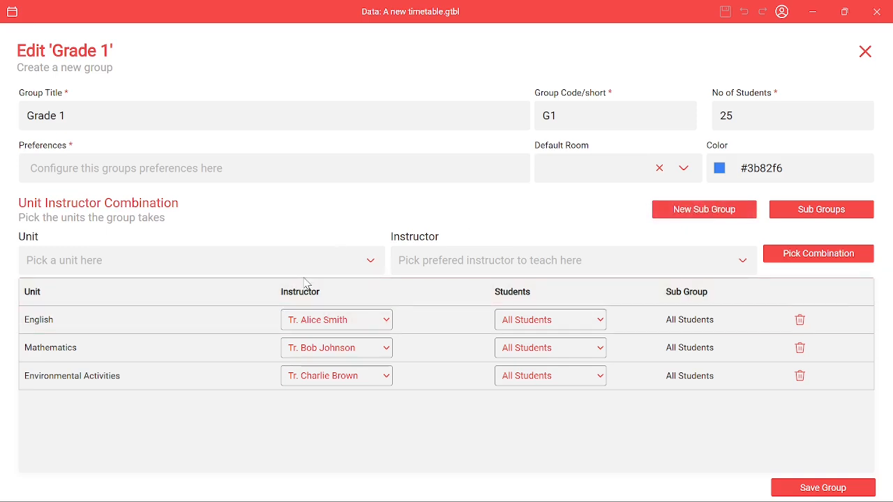
click(373, 264)
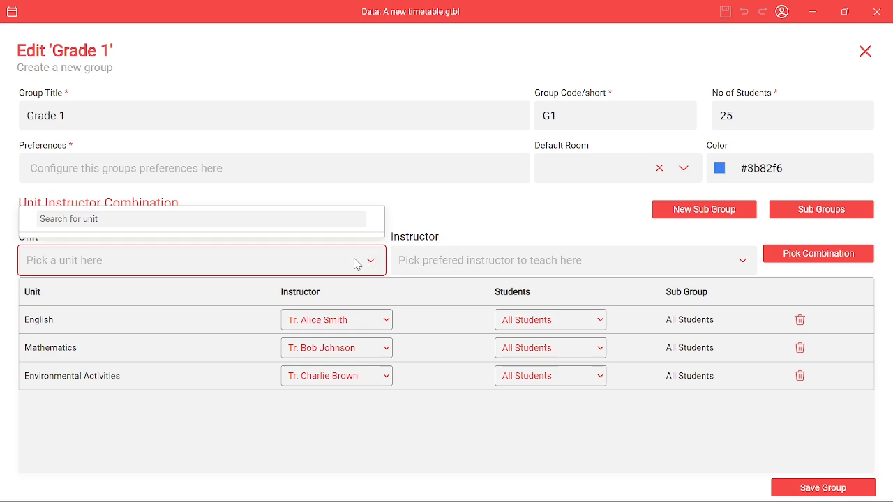
click(462, 222)
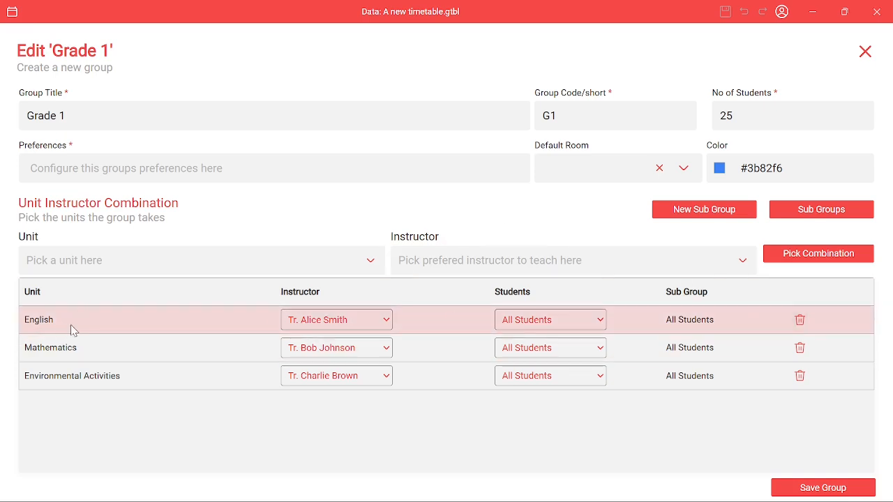
Remove the English combination from Grade 1, select English and its first listed instructor in the combination fields, and save the group
click(800, 321)
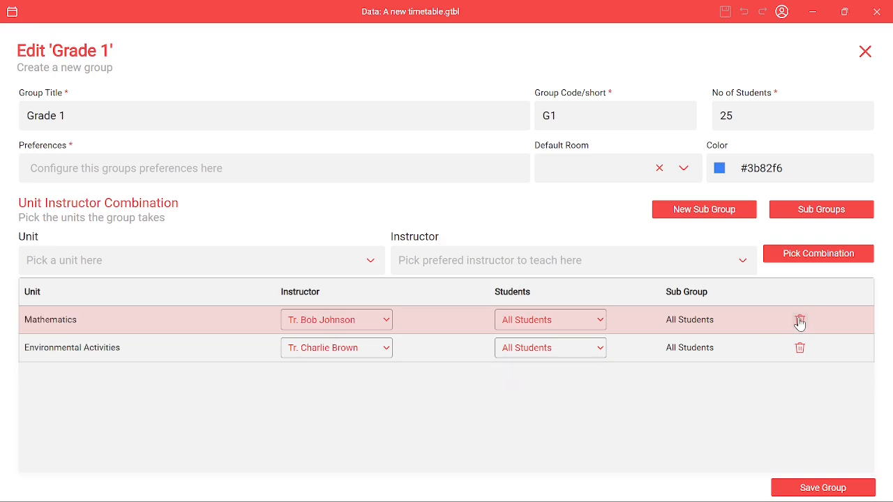
click(370, 261)
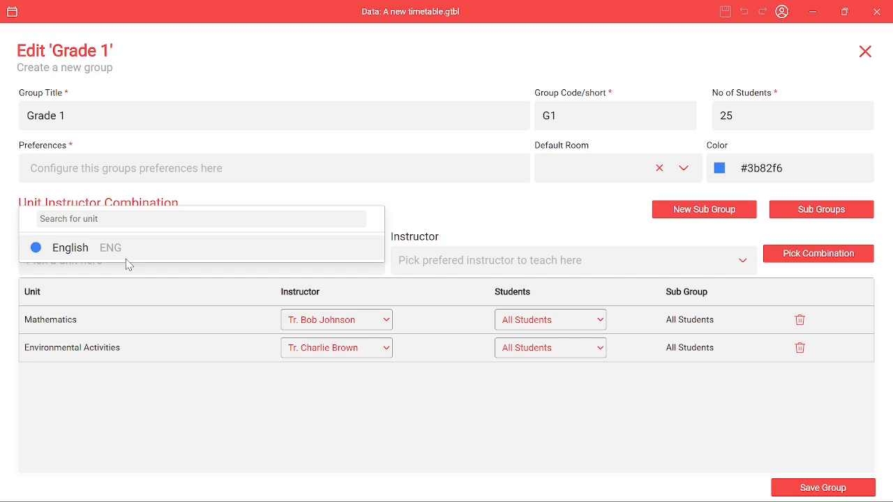
click(111, 248)
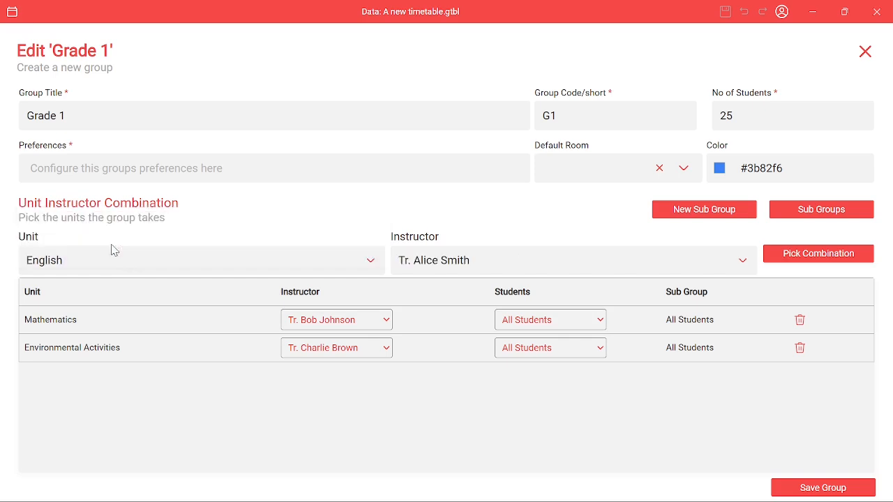
click(743, 260)
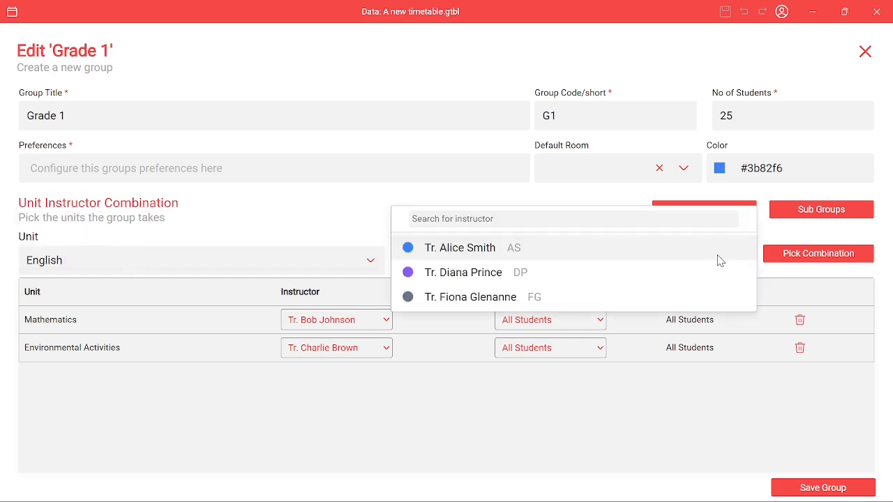
click(469, 250)
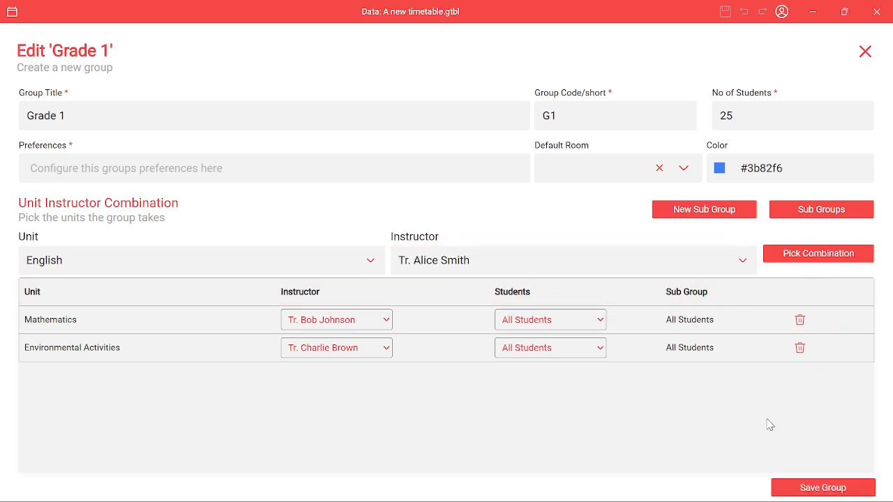
click(802, 488)
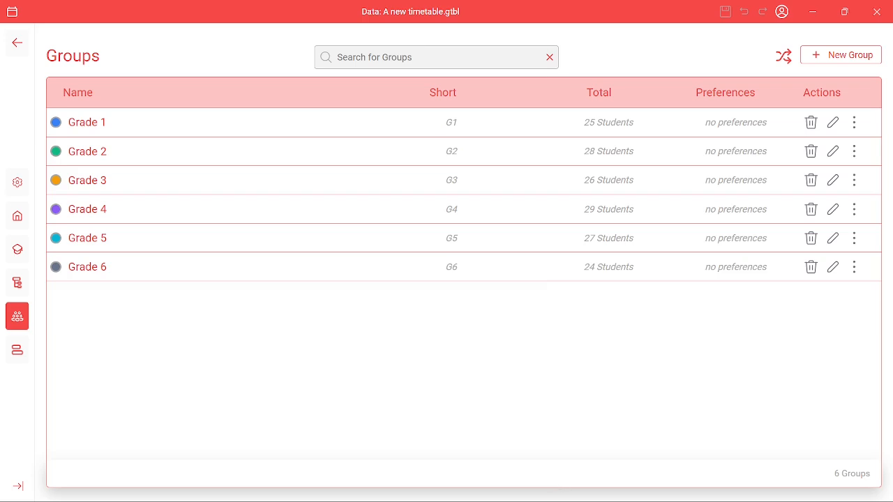
Generate the lessons list from the groups' unit-instructor combinations and return to the timetable grid
click(17, 350)
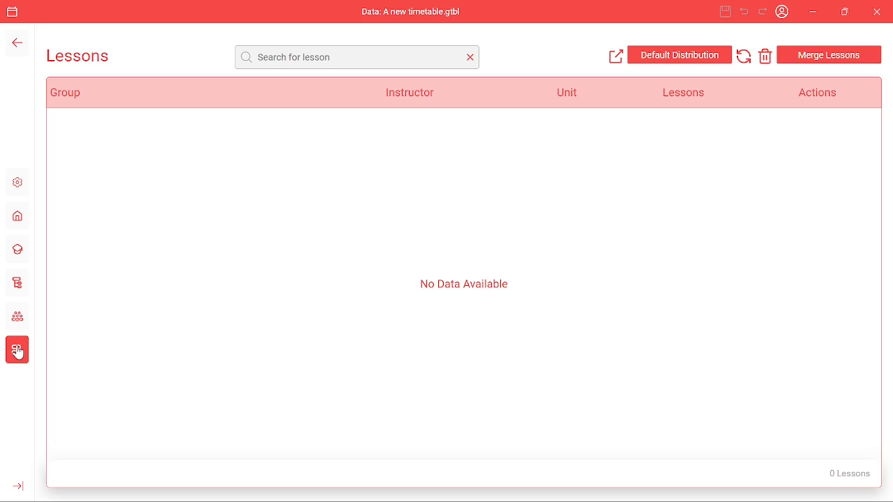
click(742, 58)
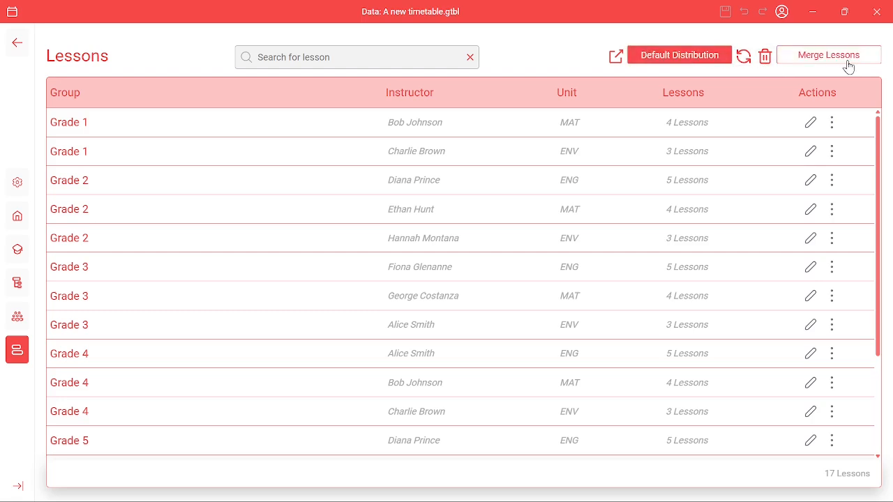
click(21, 47)
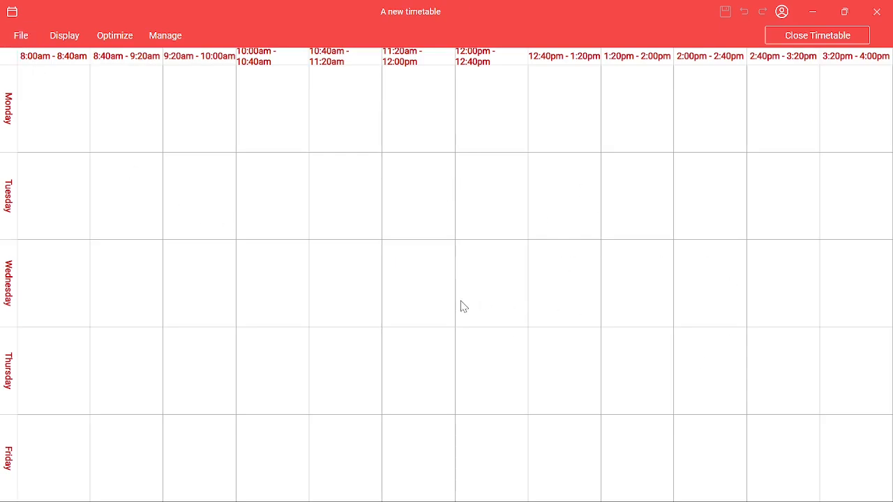
Update the timetable's sessions from the generated lessons and show the full grid
click(165, 37)
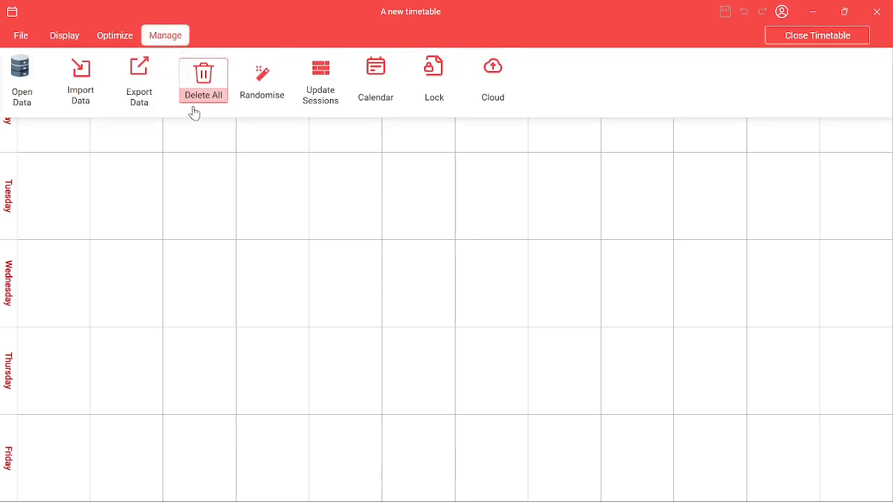
click(318, 106)
click(562, 334)
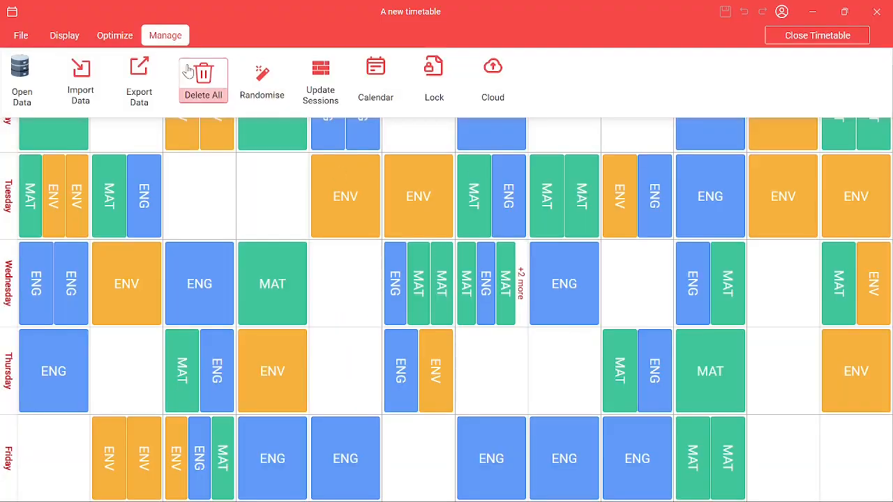
click(165, 35)
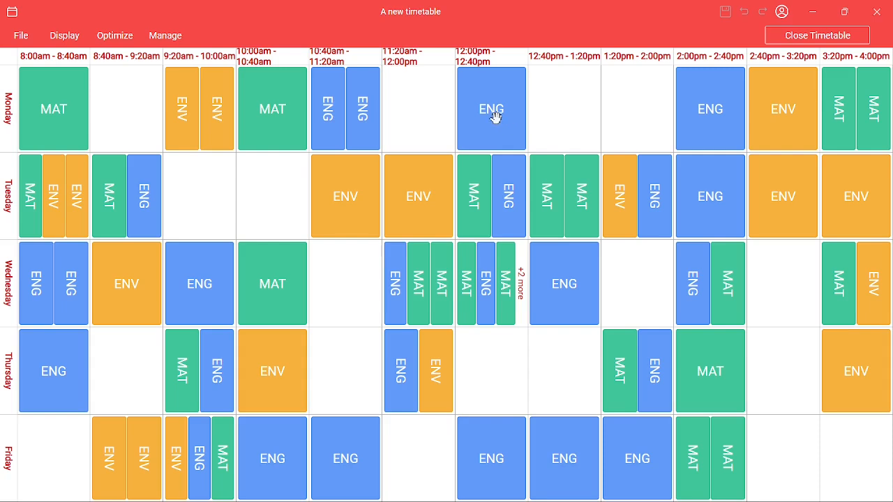
Move Monday's 12:00pm ENG session to the 12:40pm - 1:20pm period, and view the period choices in its details form without saving changes
drag(528, 123, 560, 111)
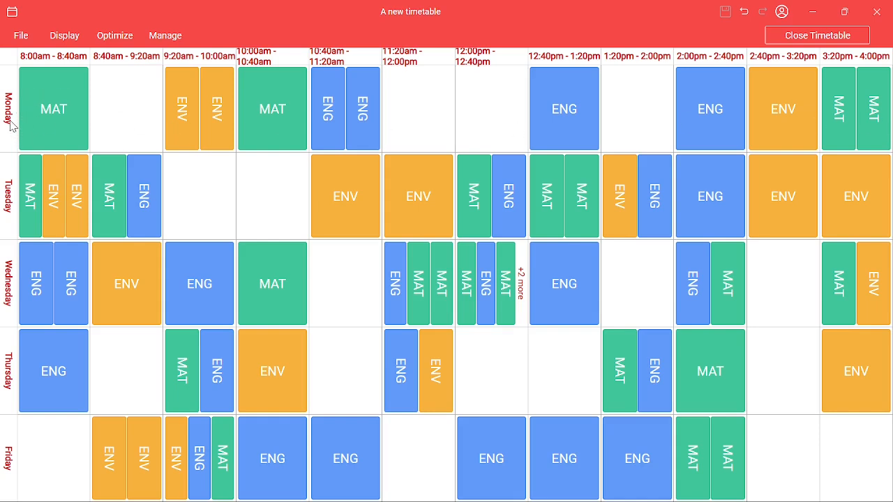
right_click(578, 108)
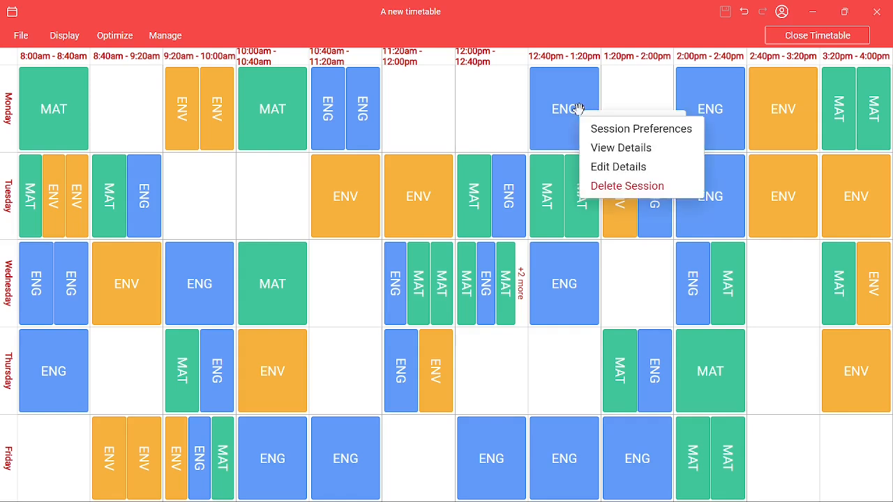
click(621, 168)
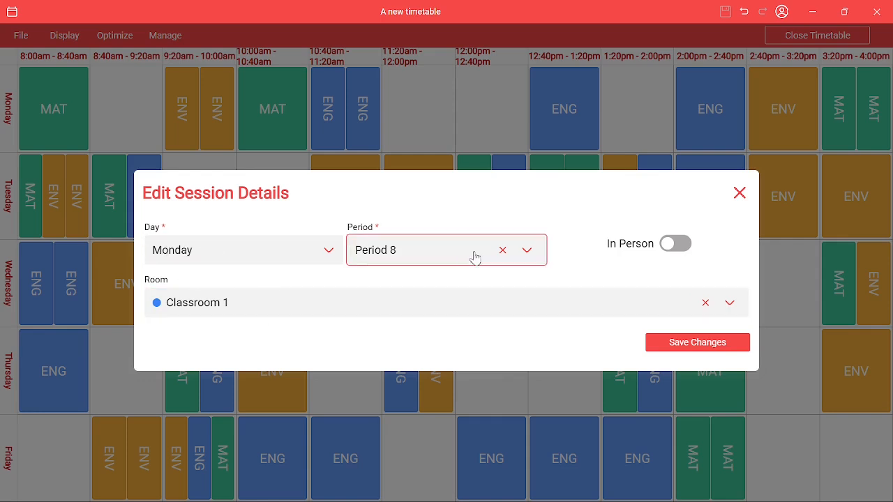
click(527, 251)
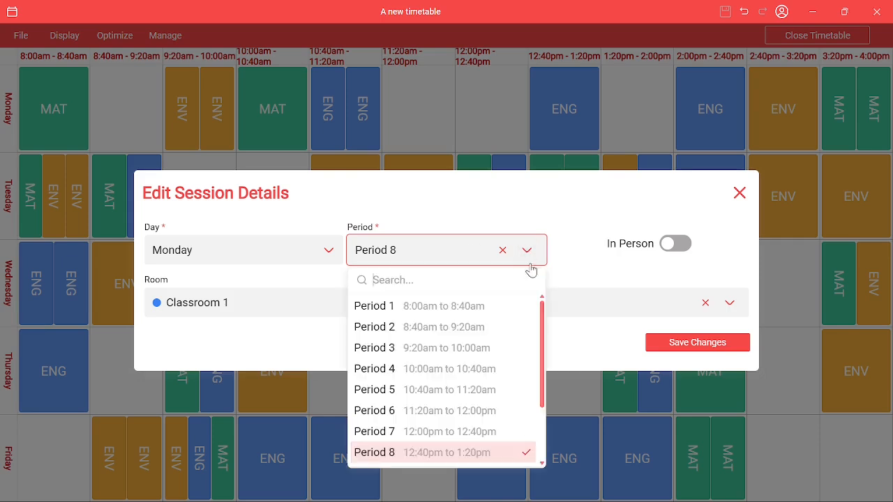
scroll(440, 345, down, 3)
scroll(440, 345, up, 3)
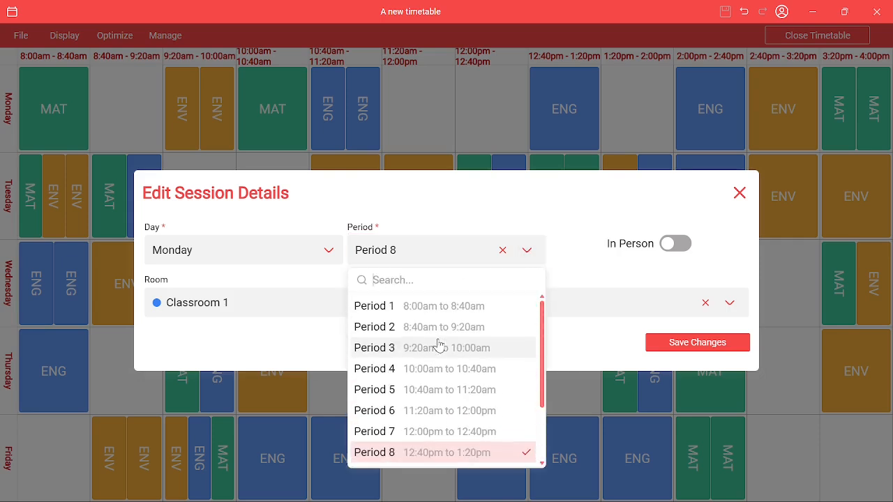
click(739, 193)
click(739, 192)
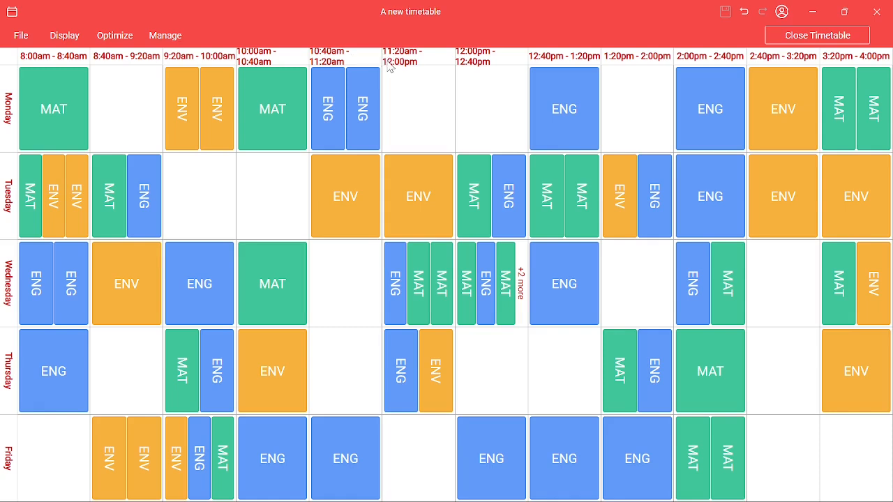
Open Monday's 12:40pm ENG session for editing, try its Online and In Person modes, view the room choices, and close without saving
right_click(565, 96)
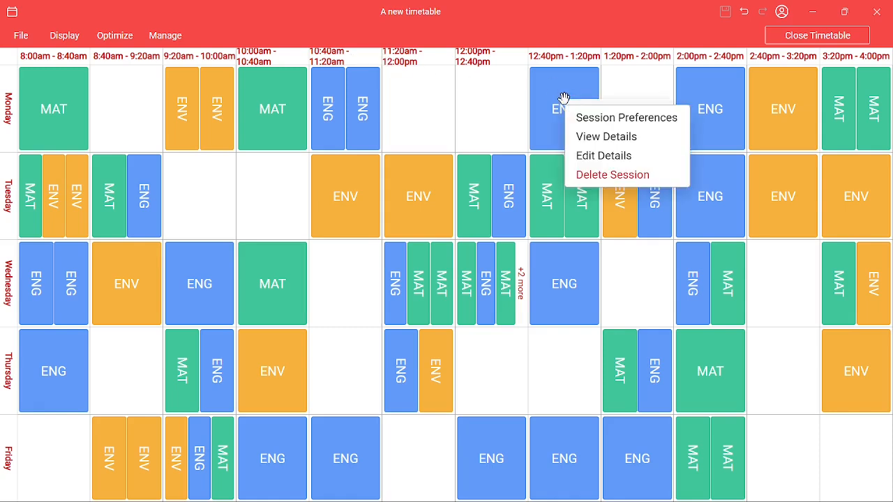
click(598, 155)
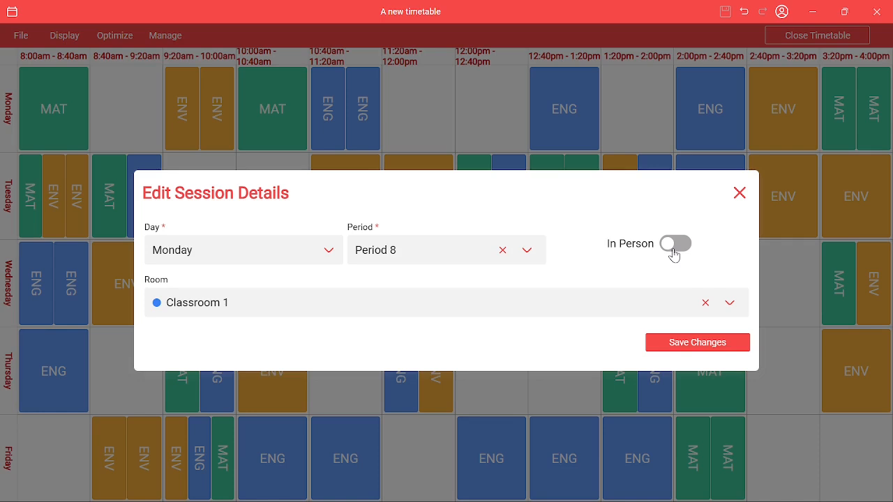
click(676, 245)
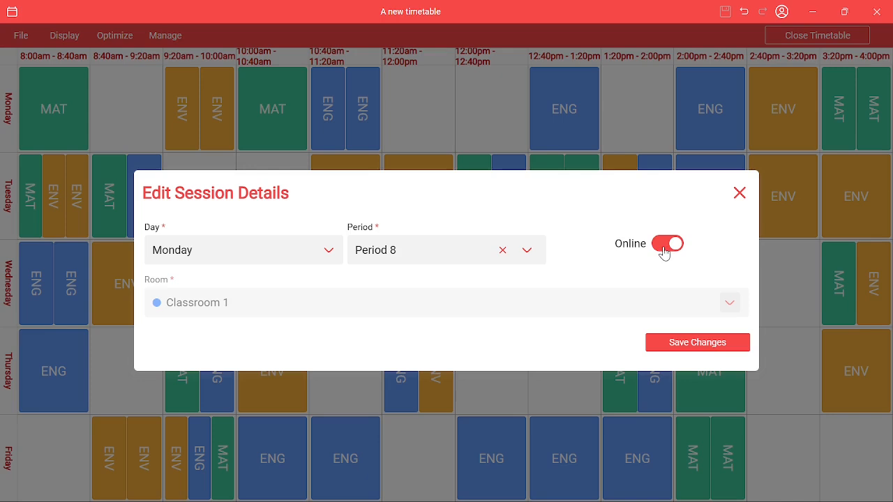
click(664, 253)
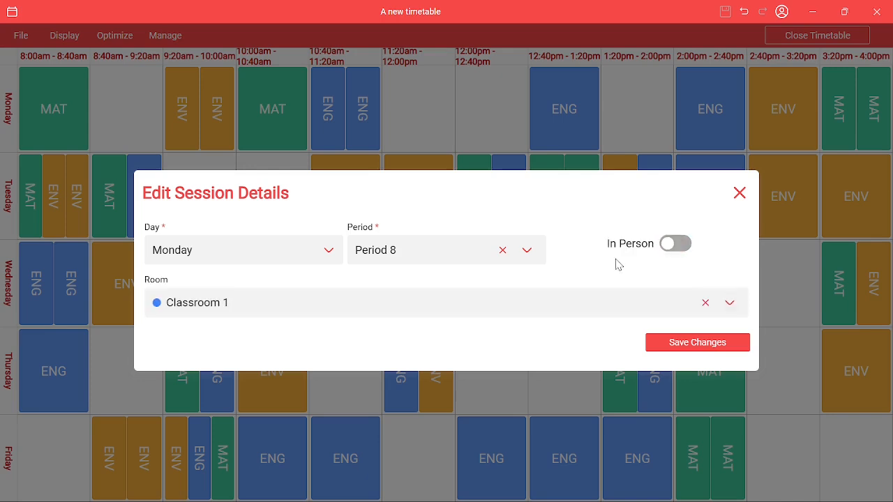
click(684, 249)
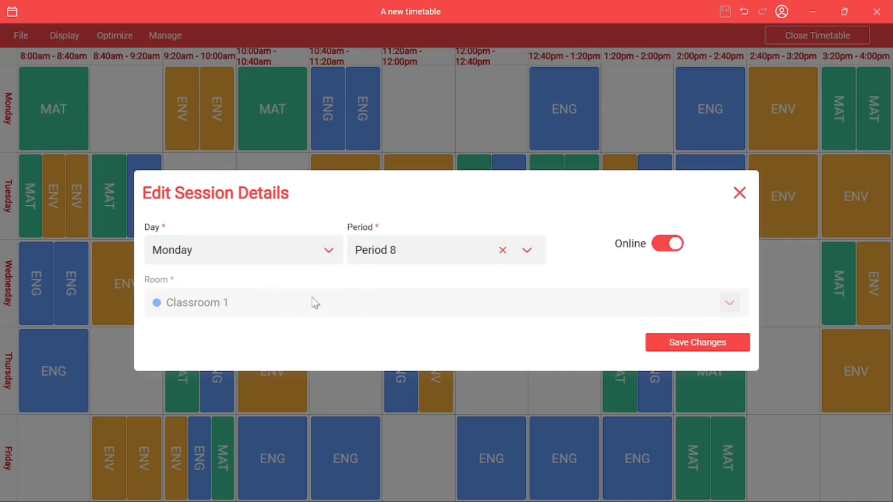
click(669, 249)
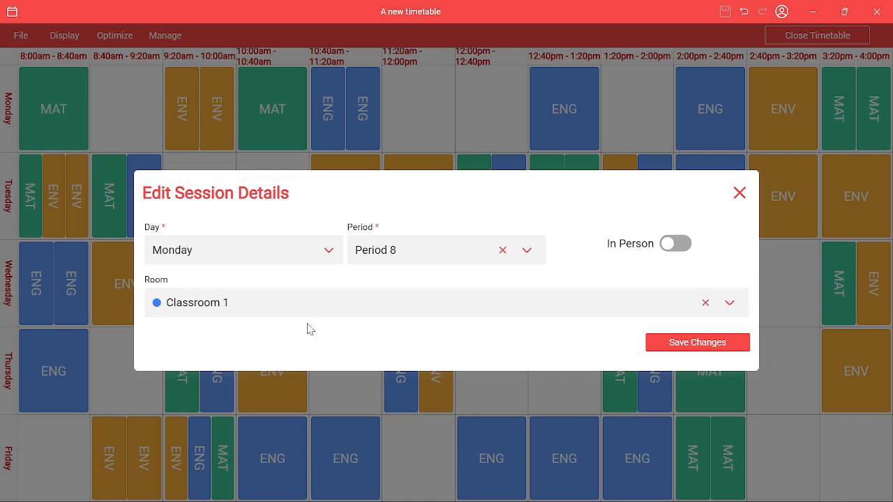
click(729, 307)
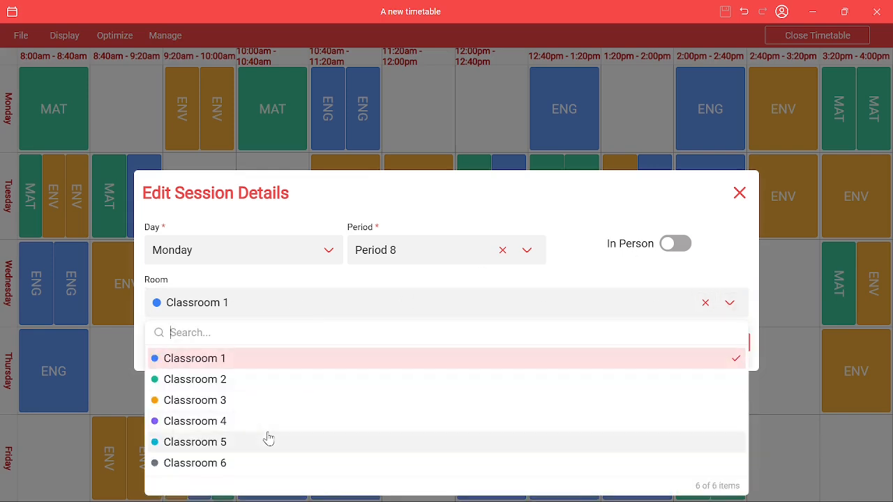
click(624, 190)
click(740, 192)
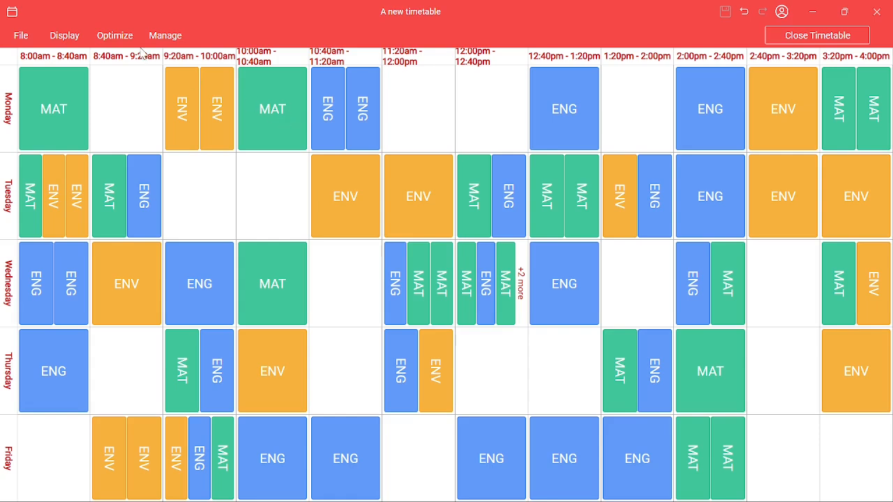
View the Constraint Solver's settings and optimisation goals among the optimization algorithms, and close them without solving
click(110, 38)
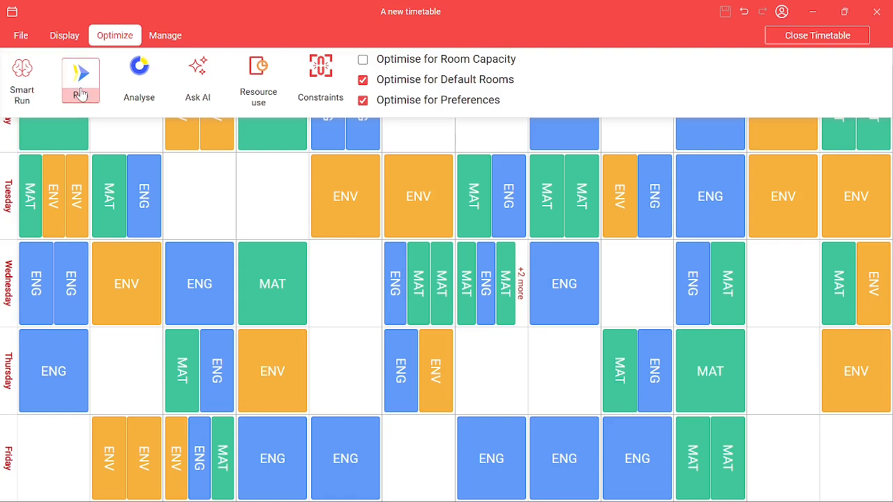
click(81, 95)
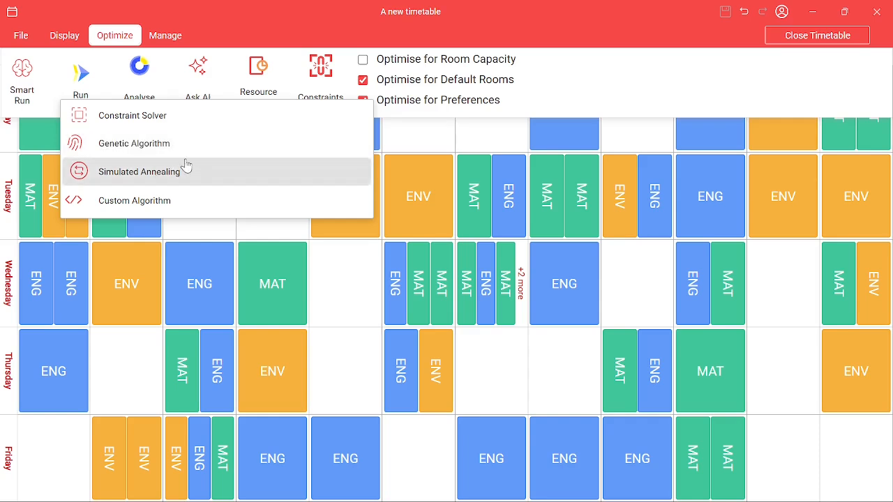
click(136, 116)
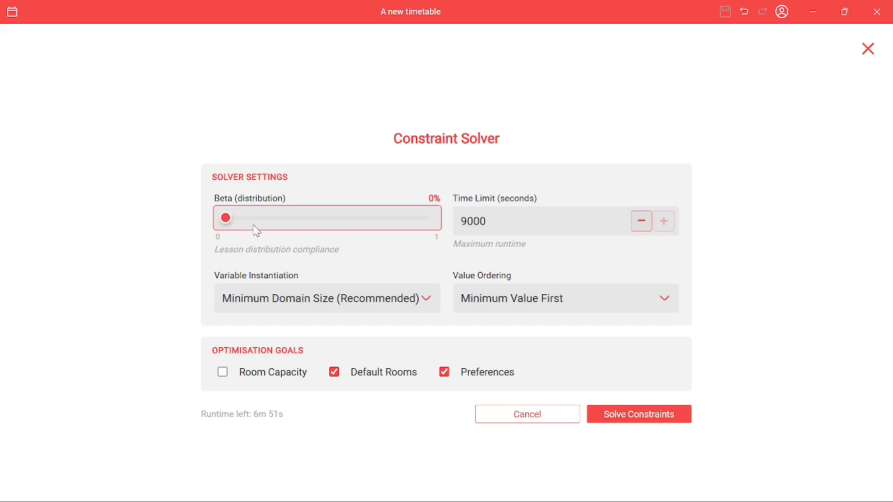
click(869, 56)
View the Agentic Optimizer's instructions field, billing choices and target-reached options, and close it without starting an optimization
click(20, 78)
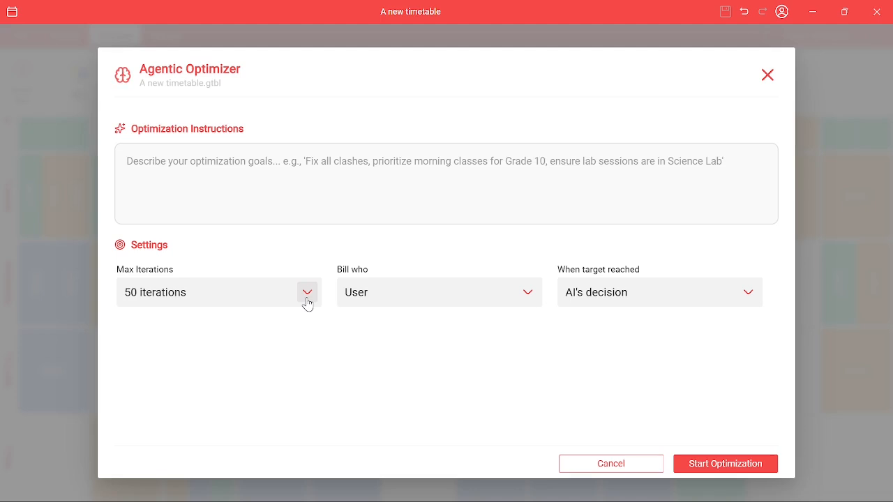
click(534, 294)
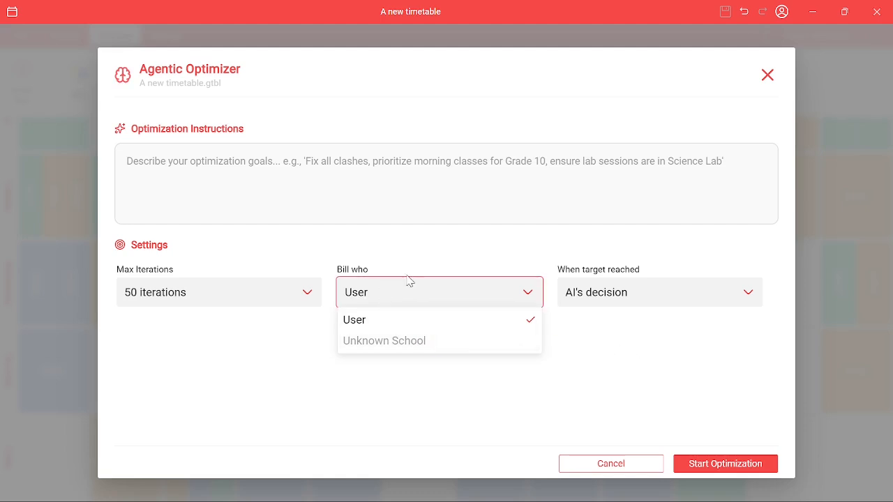
click(454, 257)
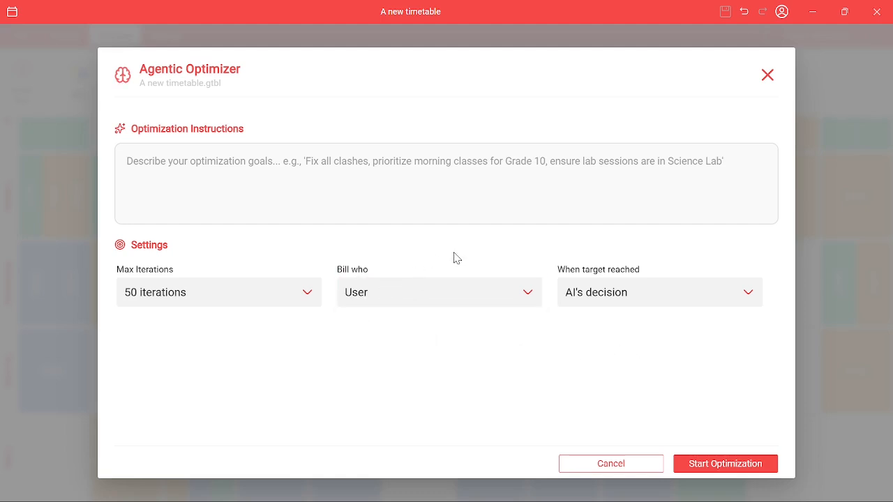
click(750, 298)
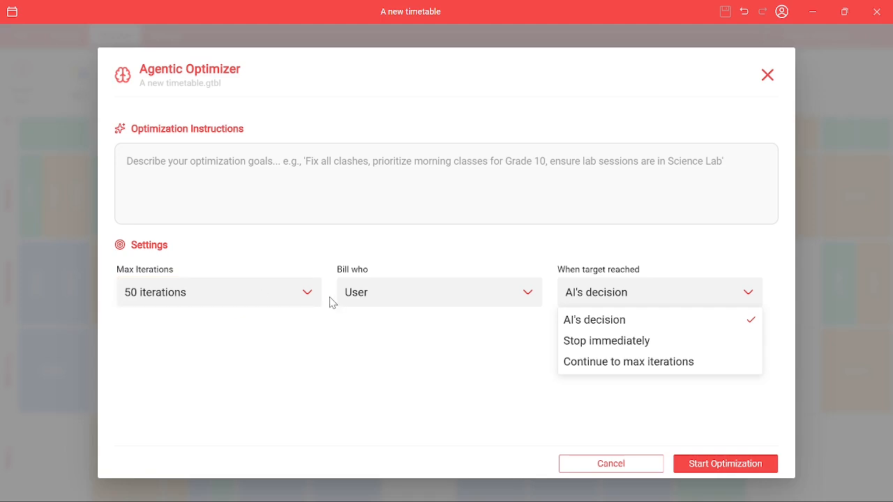
click(505, 380)
click(182, 196)
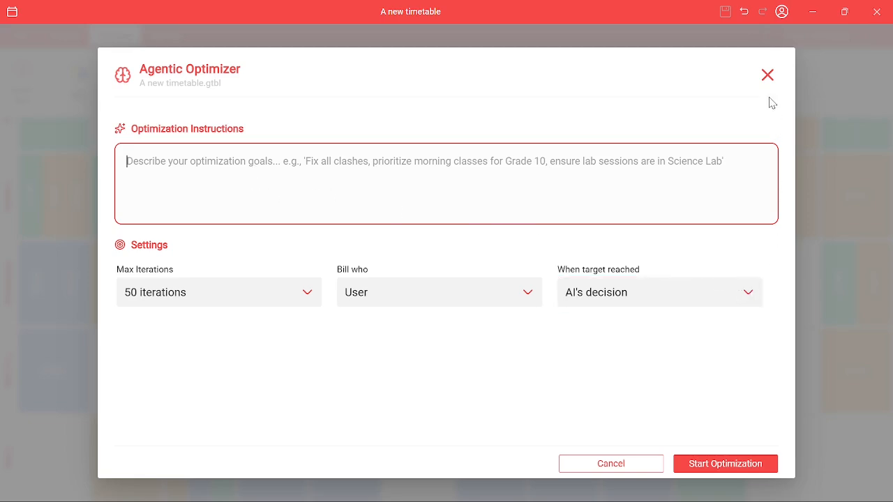
click(768, 75)
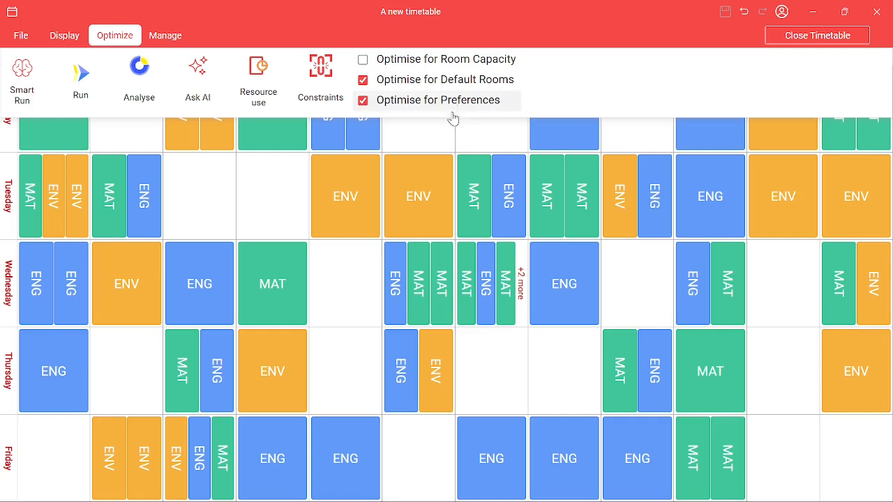
Analyse the timetable's overall fitness, distribution, group, room and instructor results, and examine the first listed instructor's clashing sessions
click(141, 111)
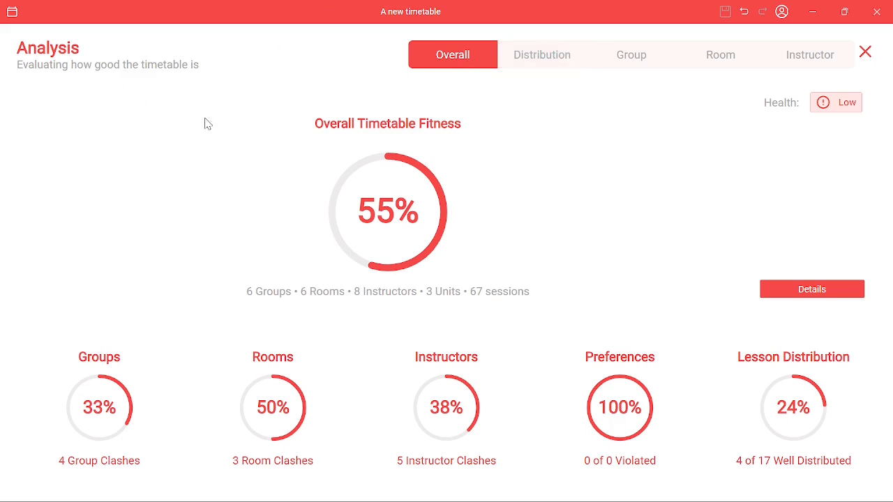
click(561, 62)
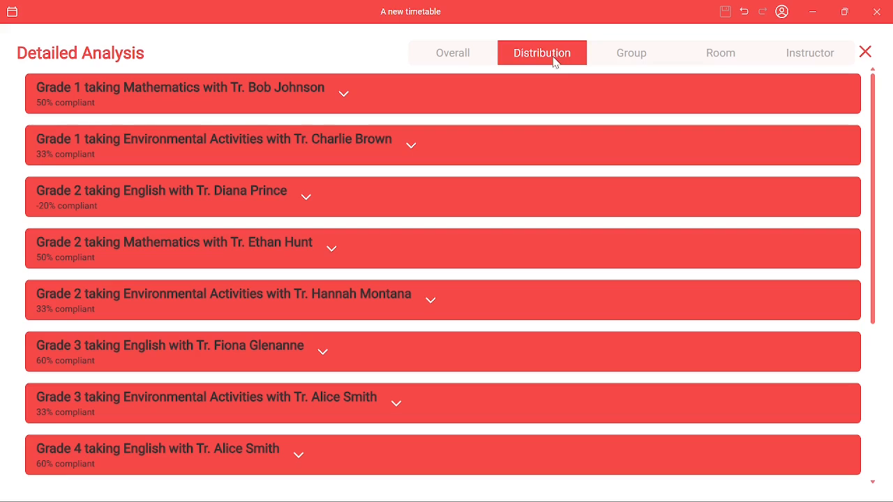
click(648, 56)
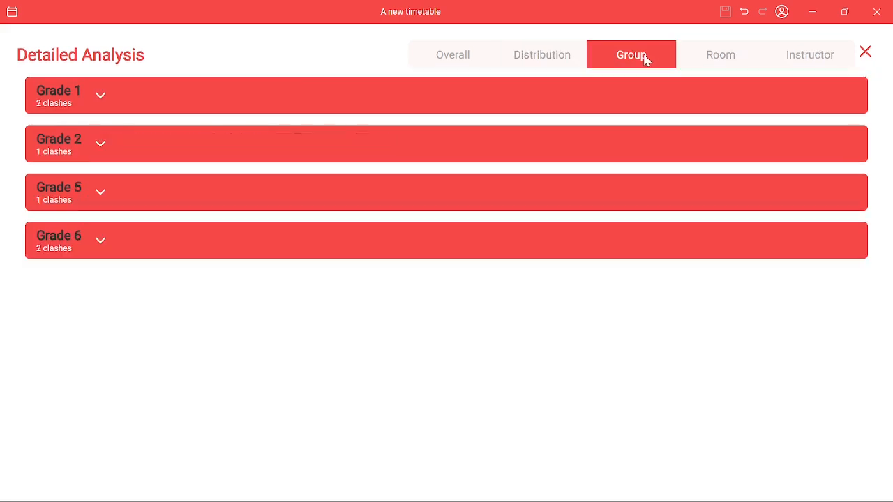
click(718, 62)
click(792, 61)
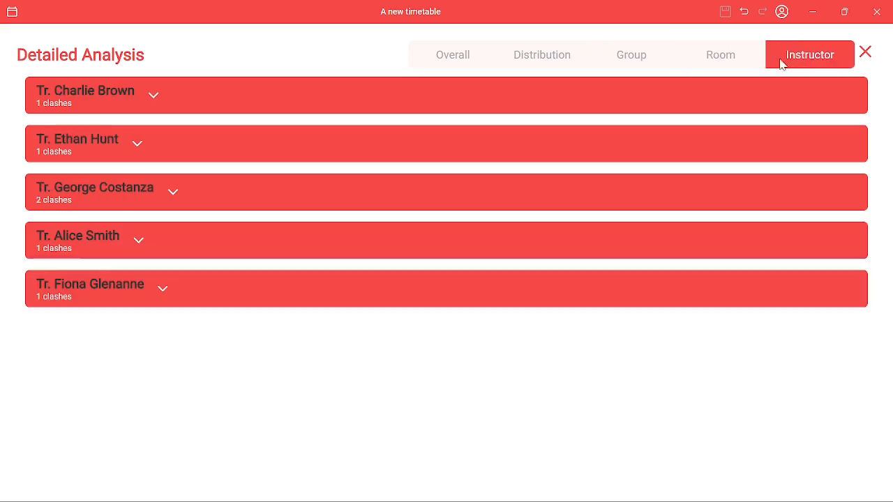
click(153, 100)
click(149, 143)
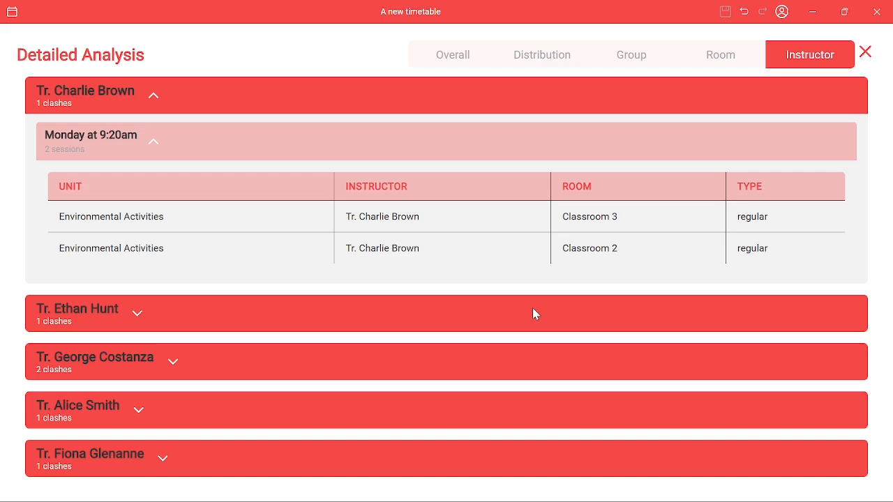
click(866, 53)
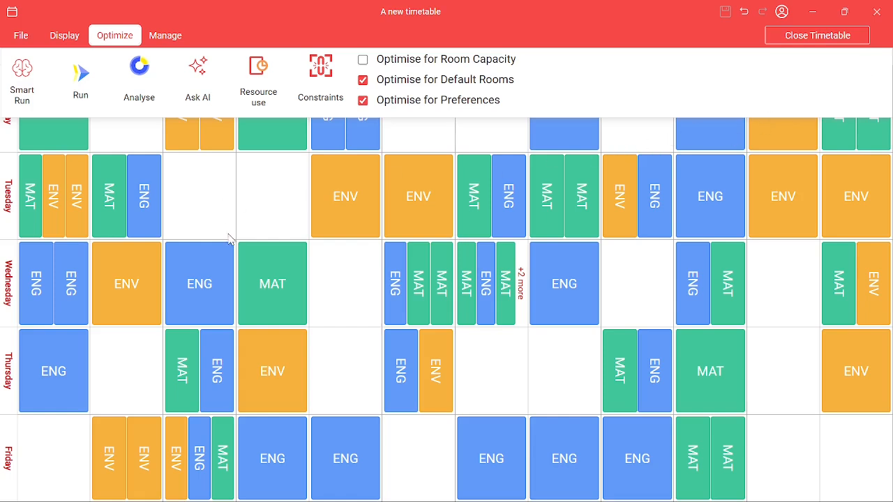
Run the Agentic Optimizer with 50 iterations, User billing and AI's decision on reaching the target, review its log, and close it
click(23, 96)
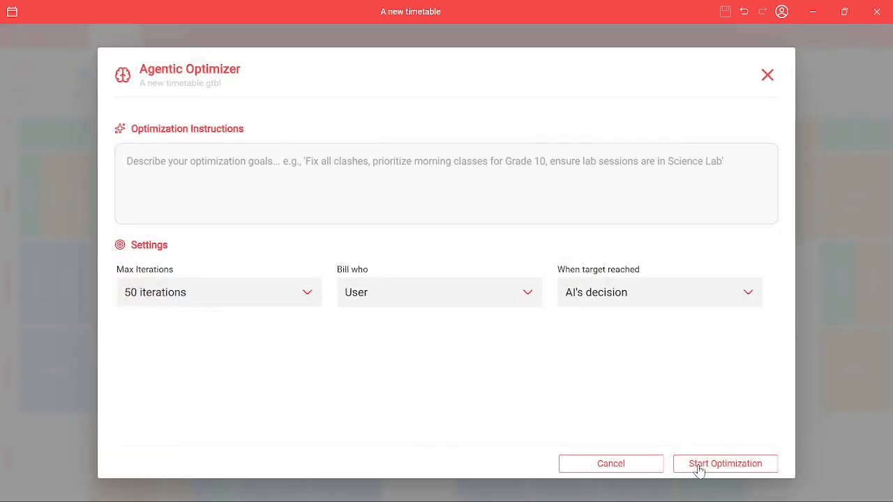
click(698, 471)
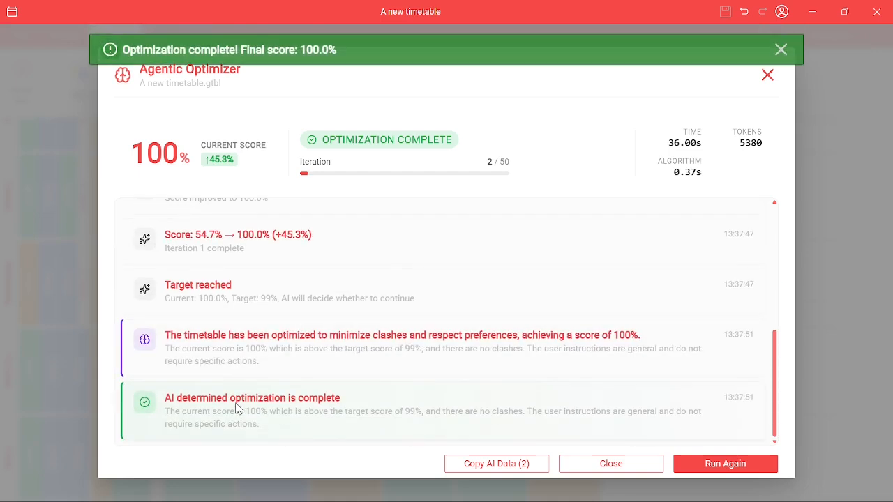
scroll(268, 394, up, 3)
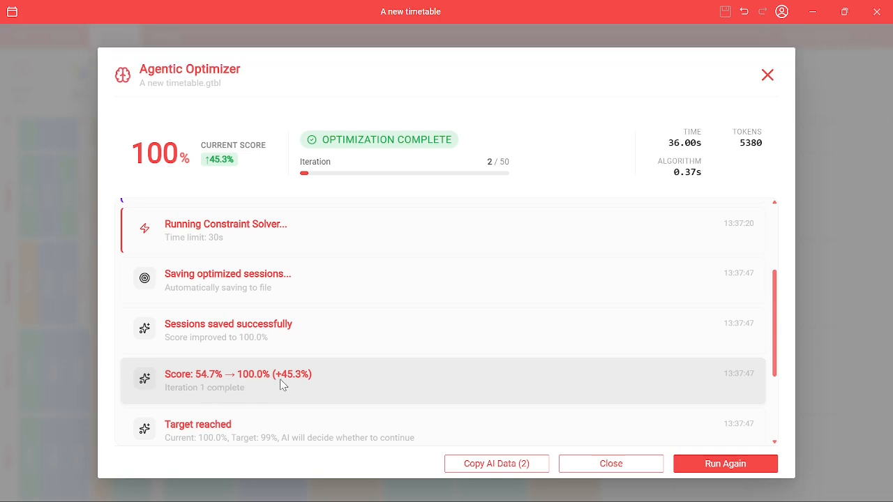
scroll(283, 384, down, 3)
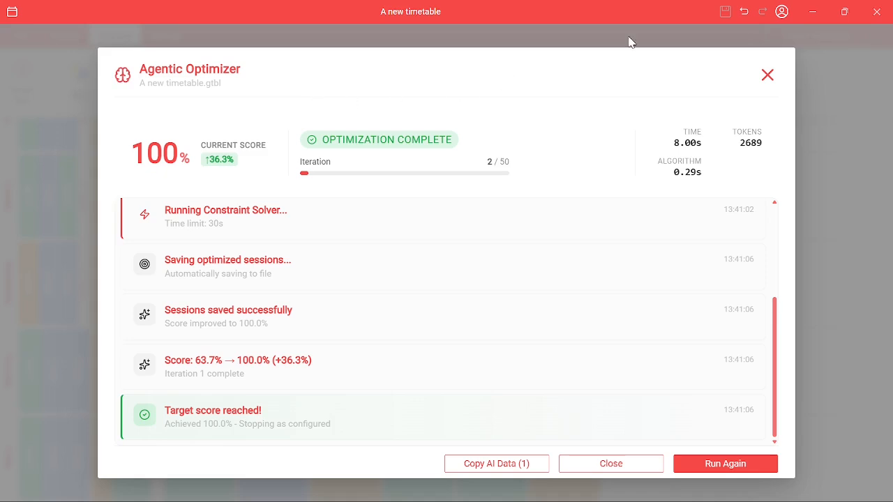
click(767, 76)
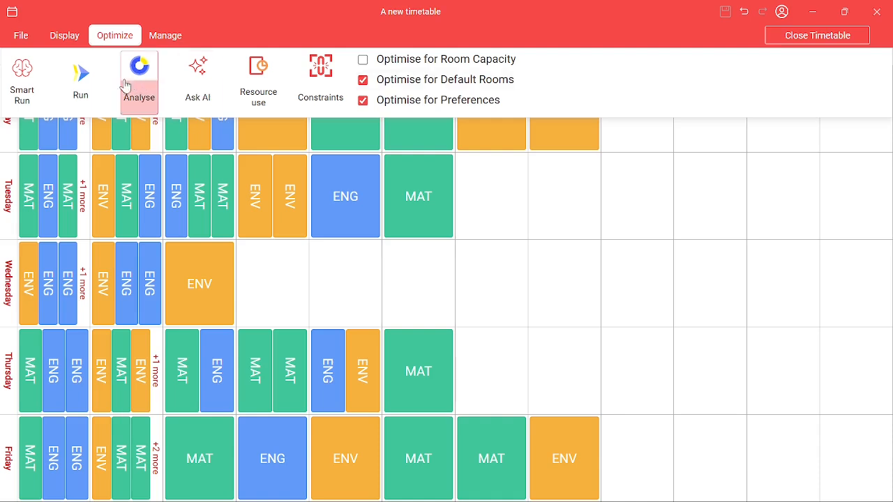
Revisit the Constraint Solver and Agentic Optimizer settings, closing each without running another optimization
click(81, 98)
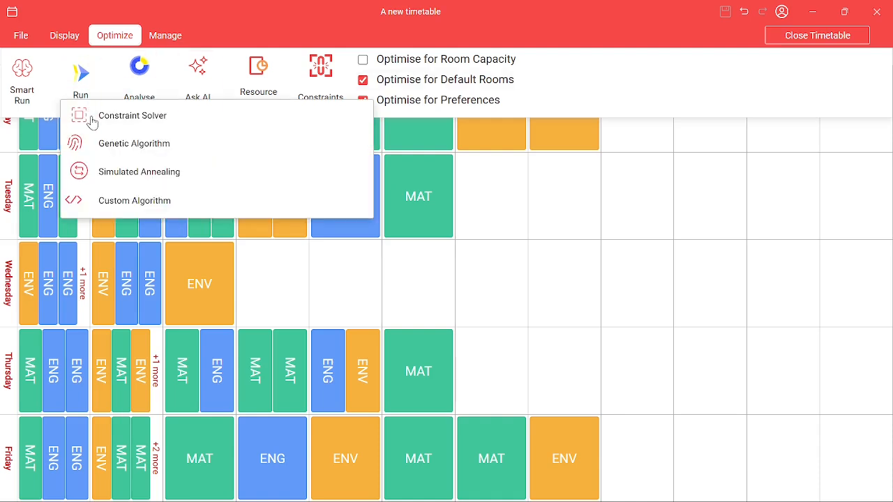
click(117, 118)
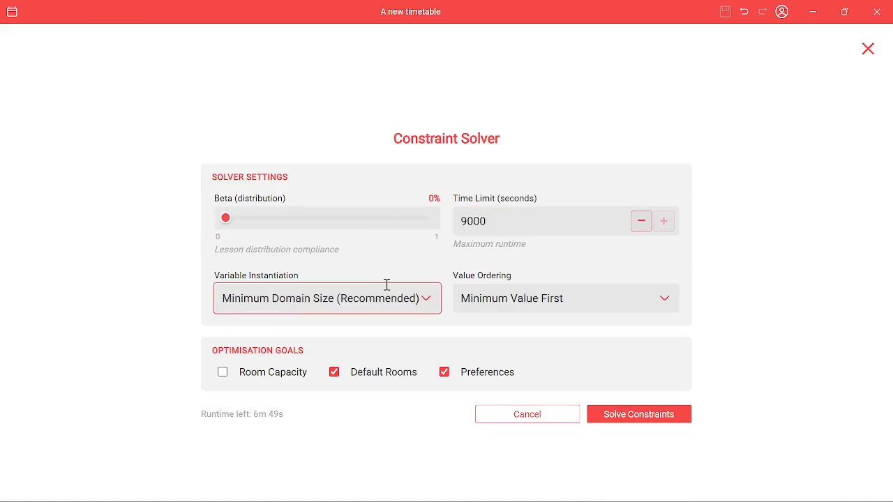
click(867, 51)
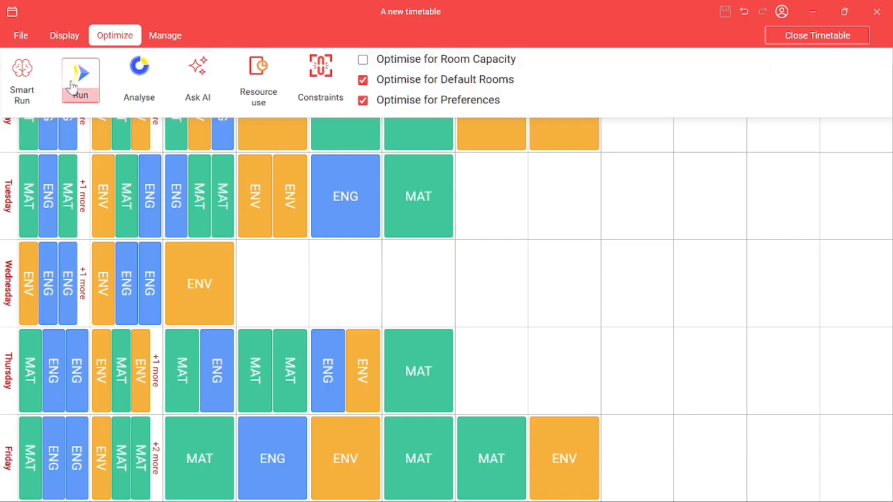
click(22, 80)
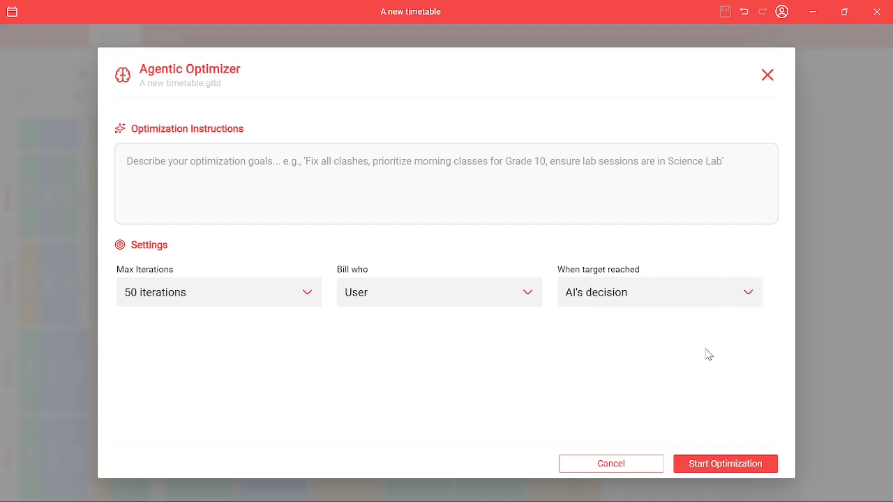
click(767, 74)
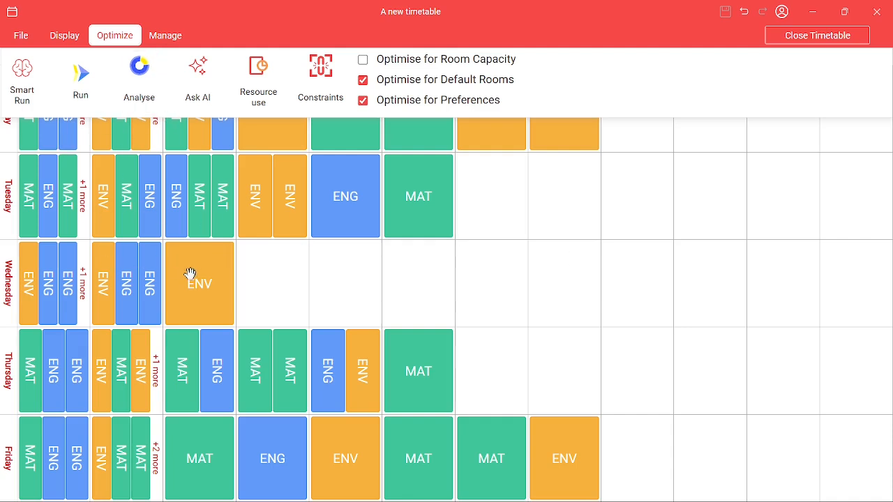
Analyse the optimized timetable's overall fitness and its distribution, group, room and instructor results, and return to the grid
click(142, 87)
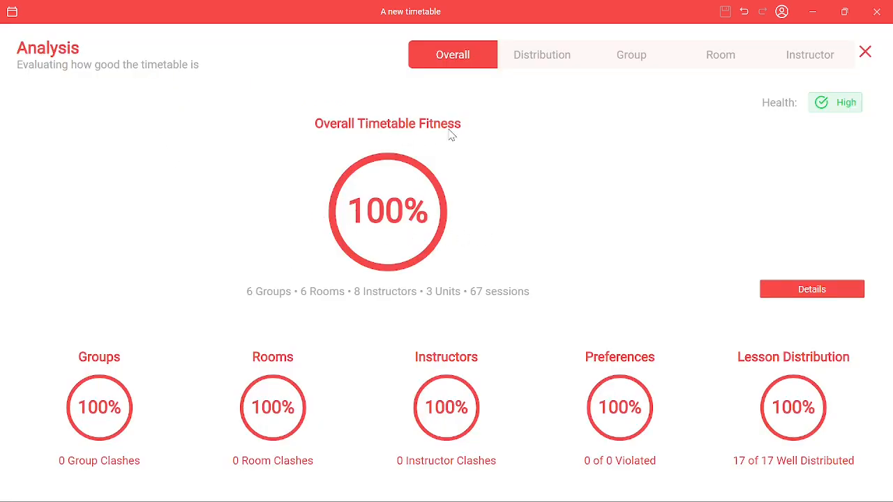
click(561, 63)
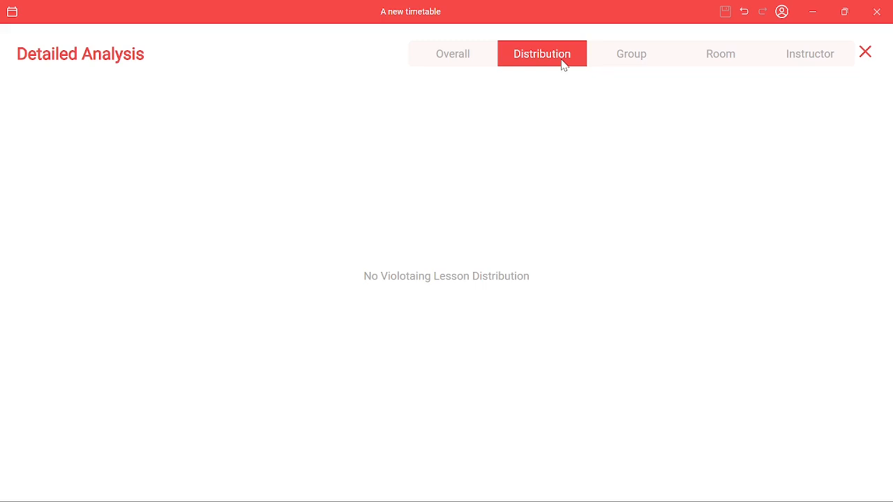
click(642, 60)
click(760, 65)
click(818, 64)
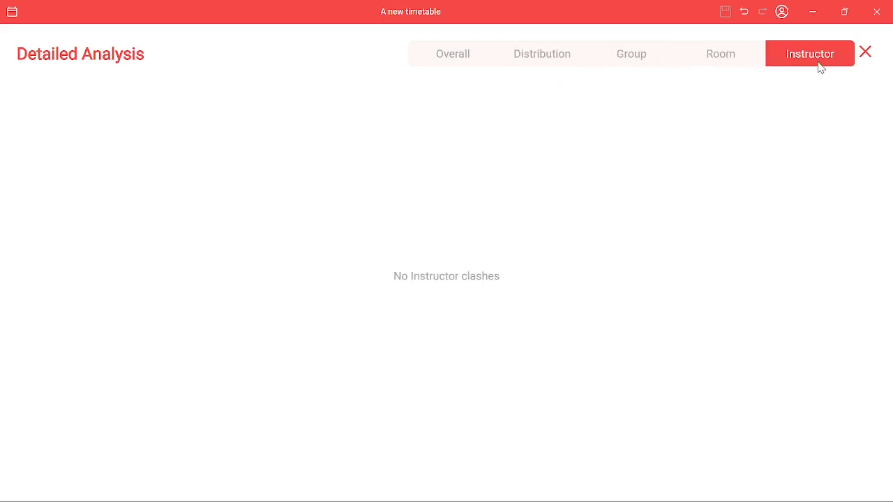
click(466, 63)
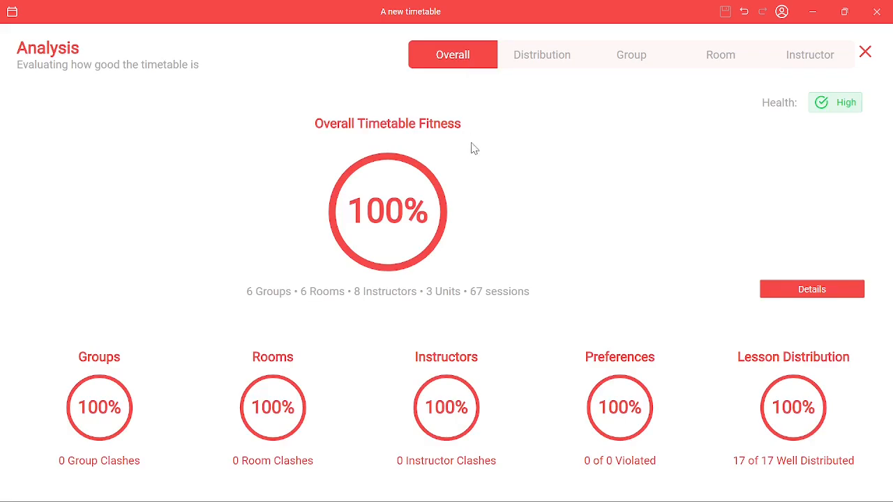
click(865, 53)
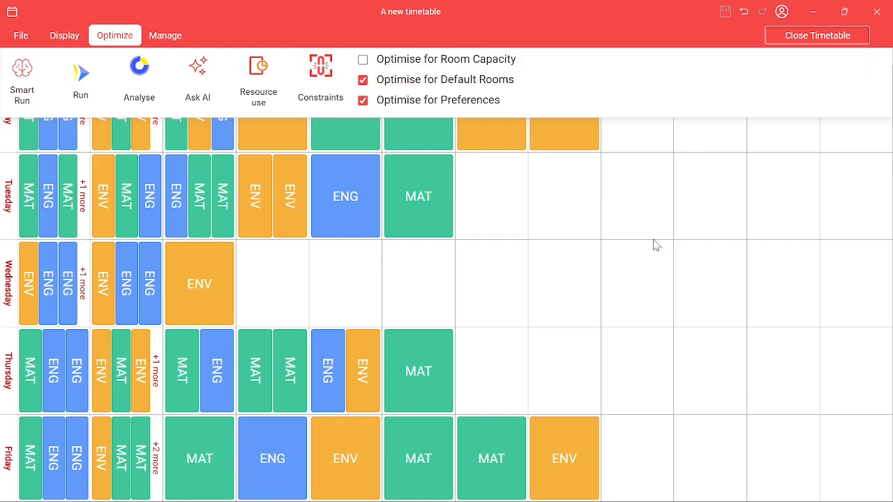